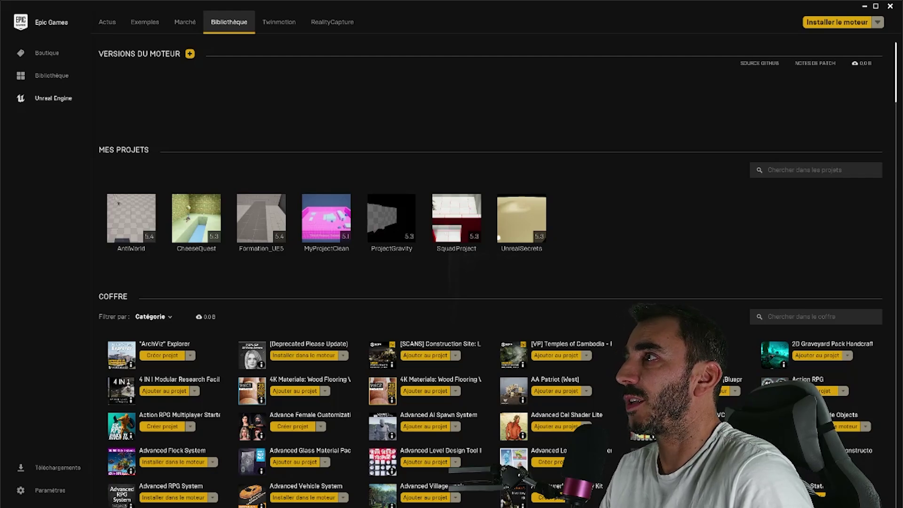
# Step: Install Unreal Engine 5.4.4 into the default C:\Program Files\Epic Games\UE_5.4 folder
pyautogui.click(837, 22)
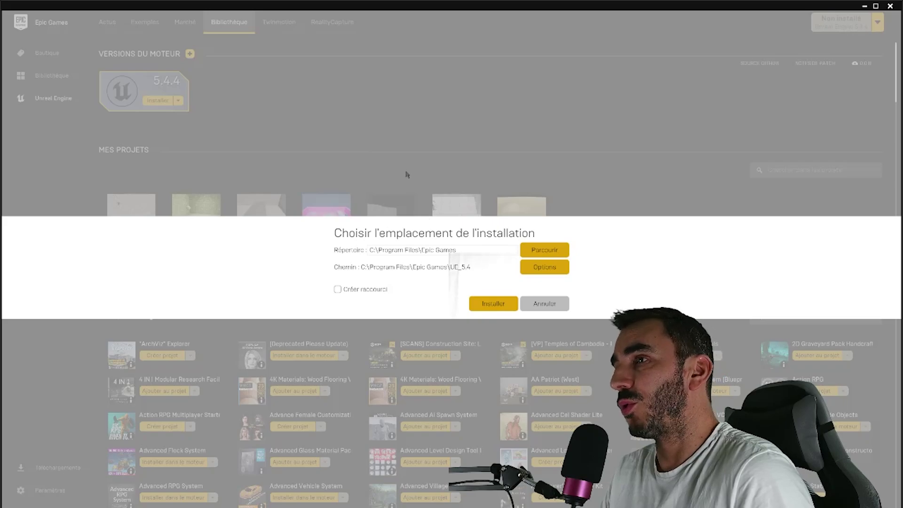
pyautogui.click(496, 304)
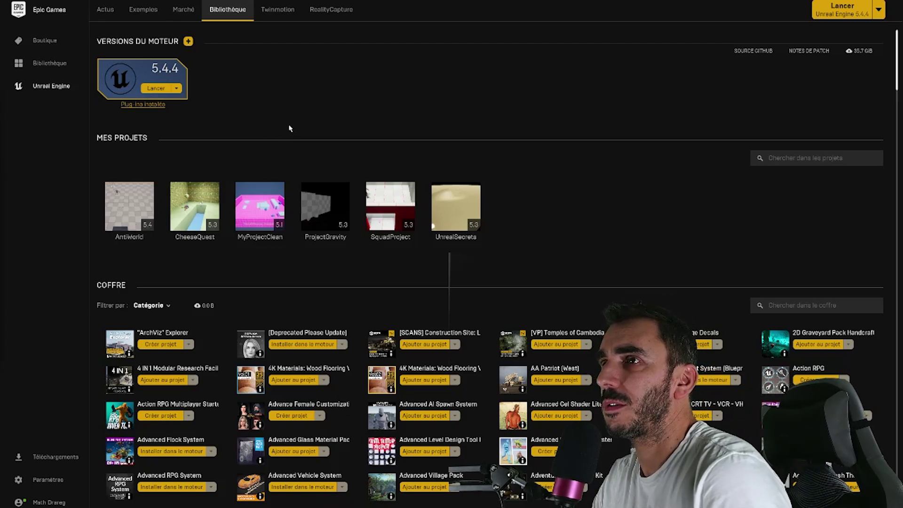
# Step: Launch Unreal Engine 5.4.4 and pick the Third Person template from the Games category
pyautogui.click(155, 90)
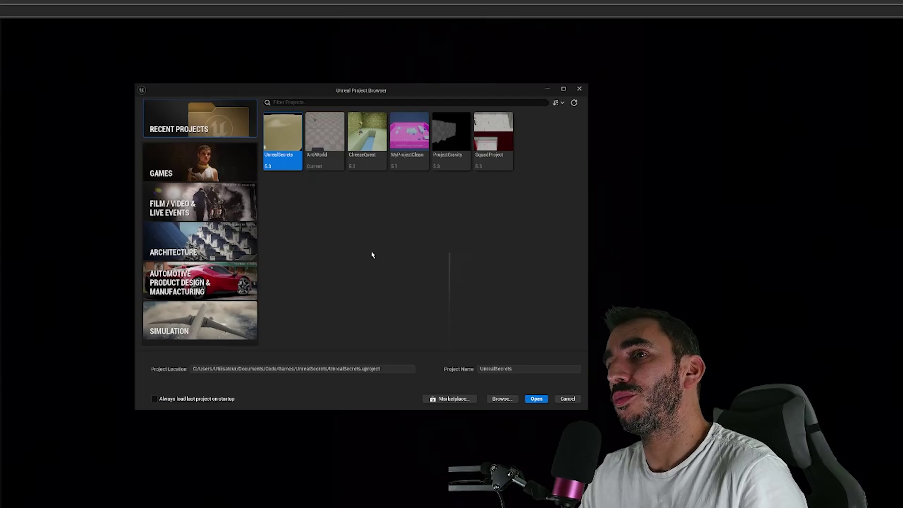
pyautogui.click(213, 165)
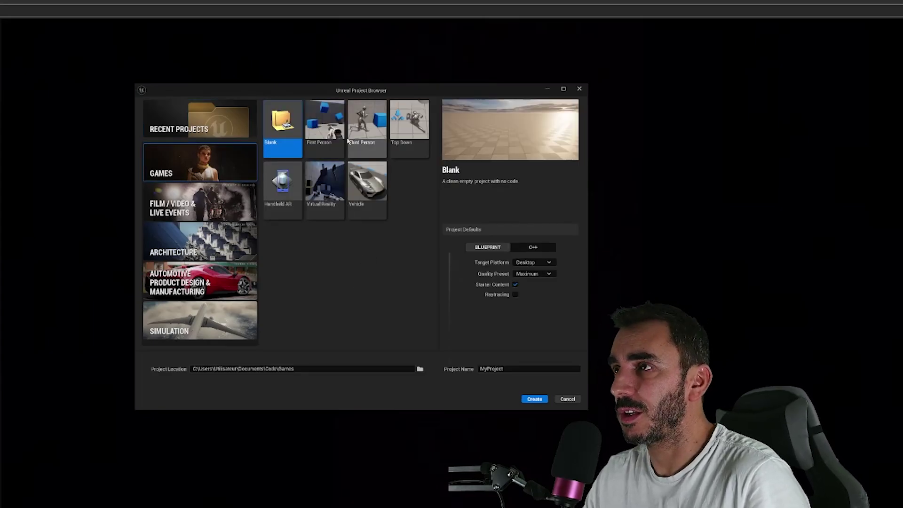
pyautogui.click(362, 123)
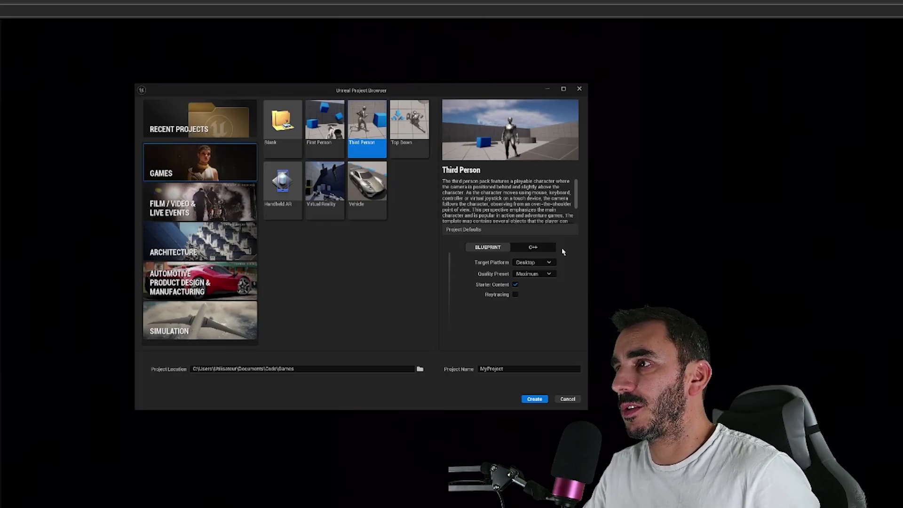
pyautogui.click(543, 247)
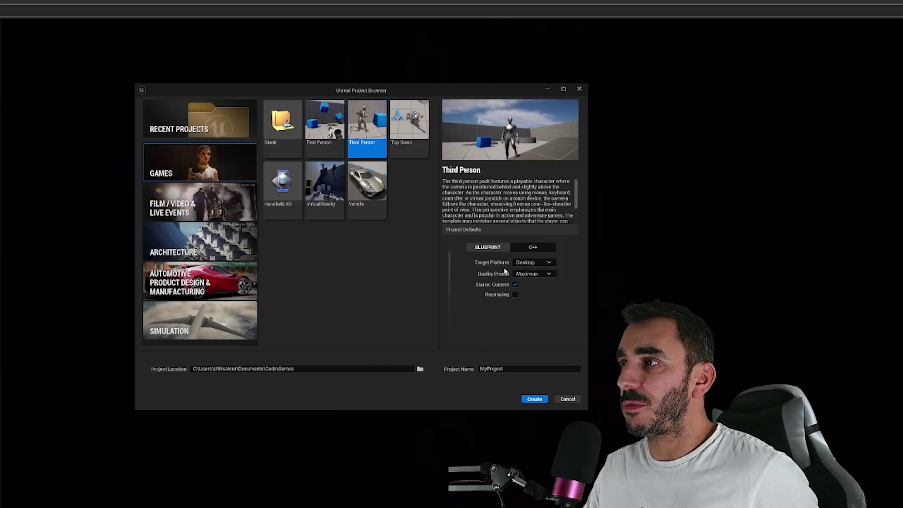
pyautogui.click(532, 262)
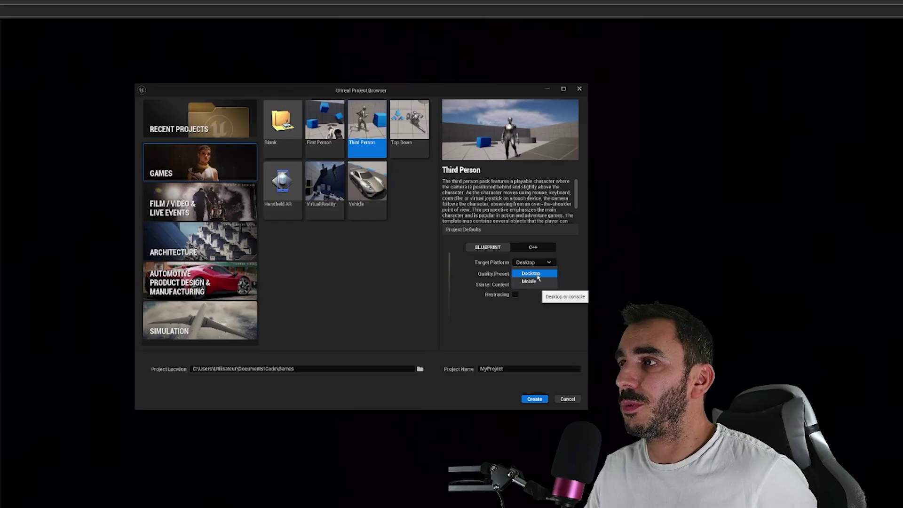
pyautogui.click(536, 276)
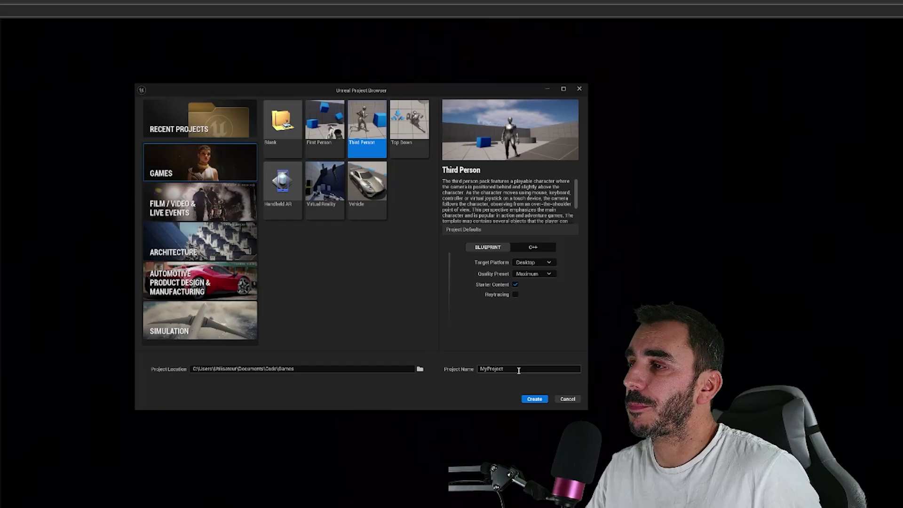
pyautogui.click(519, 370)
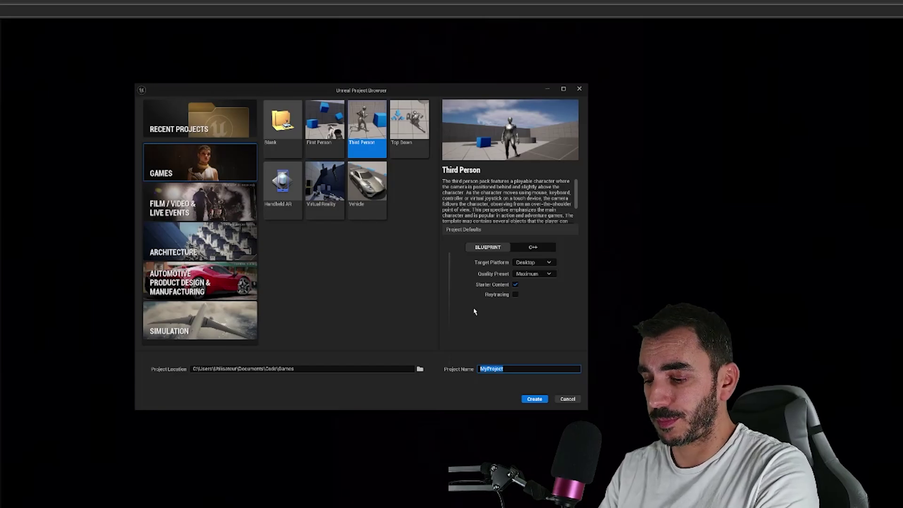
# Step: Name the project Formation_UE5 and create it
pyautogui.write('Forma')
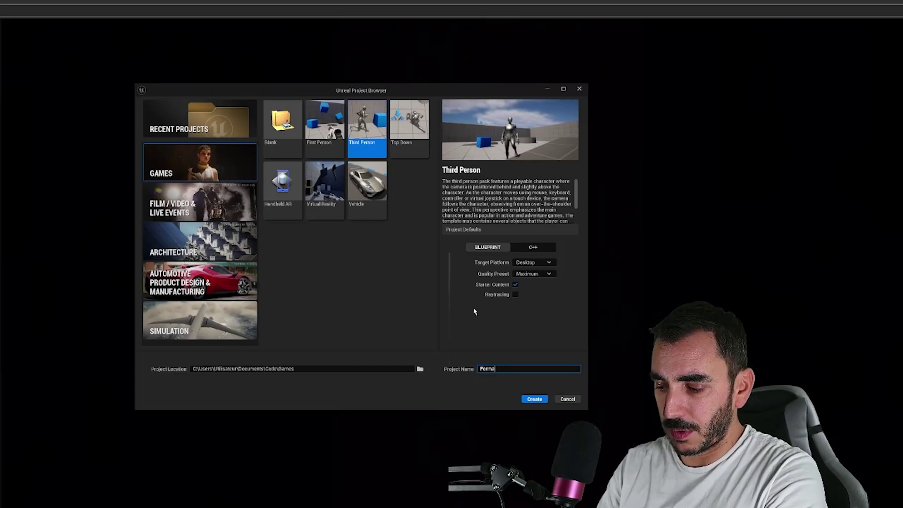
pyautogui.write('tion_UE5')
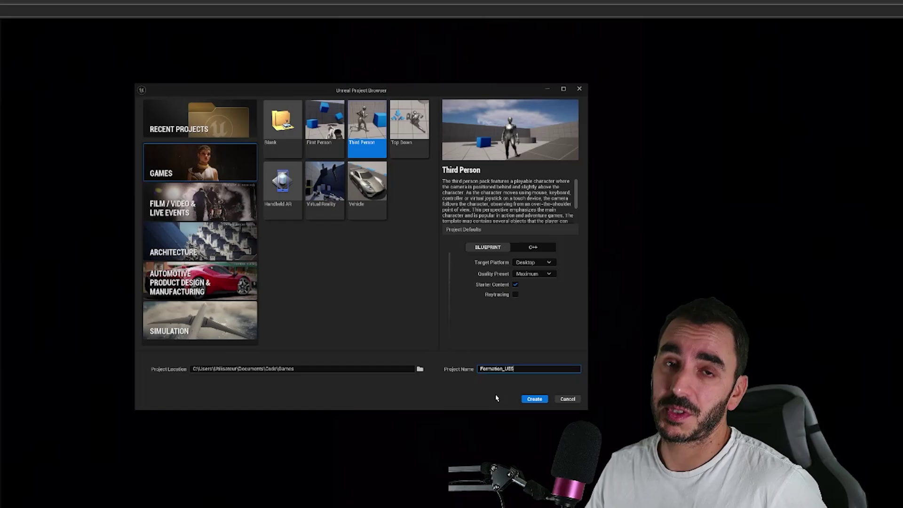
pyautogui.click(533, 400)
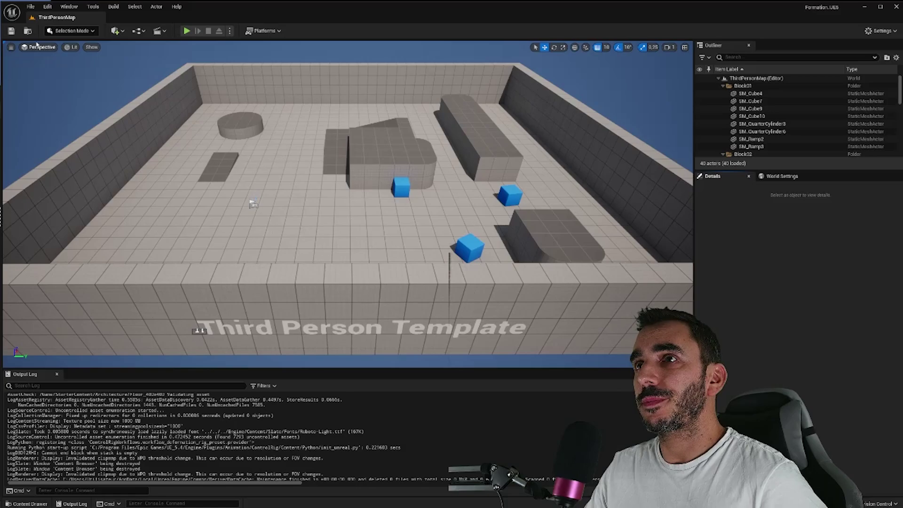
# Step: Keep the default Selection mode and start Play In Editor on ThirdPersonMap
pyautogui.click(94, 32)
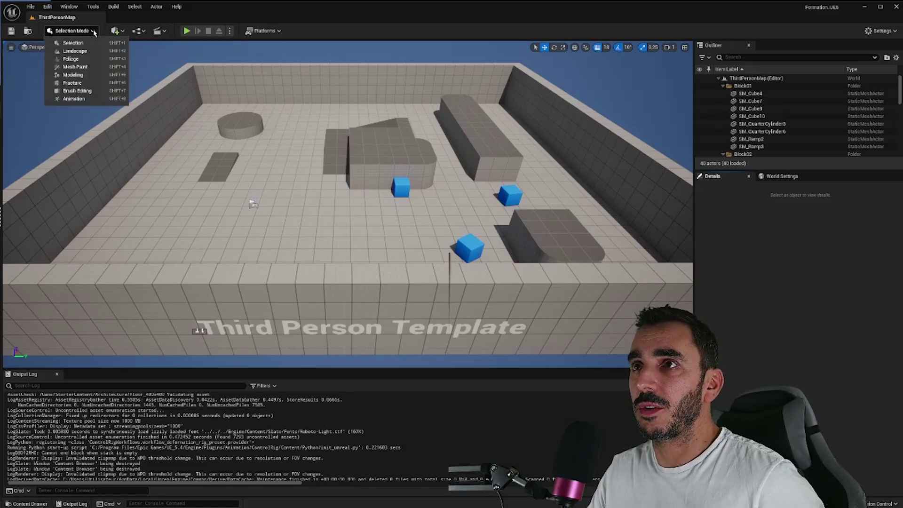
pyautogui.click(72, 43)
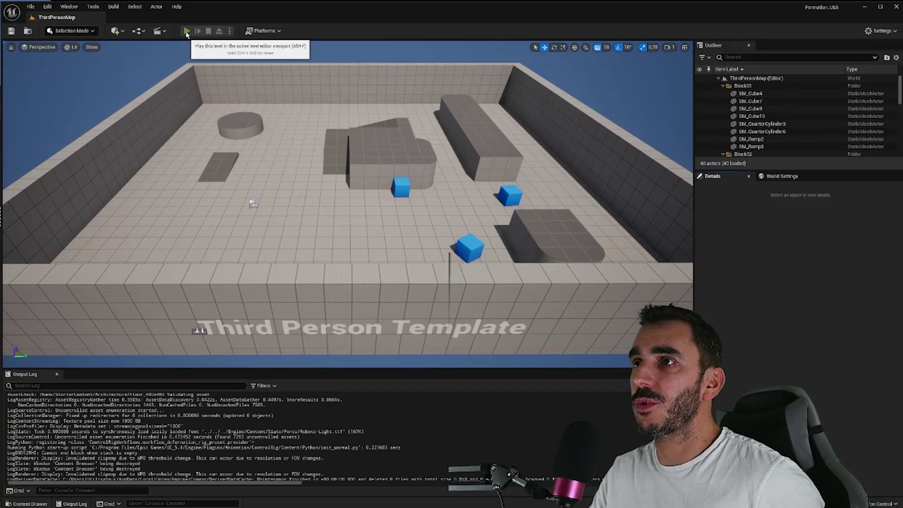
pyautogui.click(187, 31)
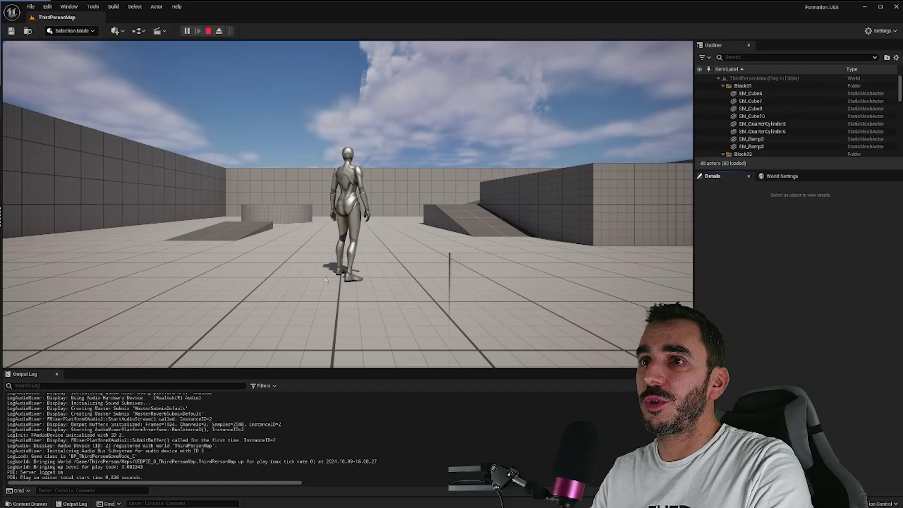
# Step: Take control of the game and run the character around the floor and onto a raised block
pyautogui.click(422, 172)
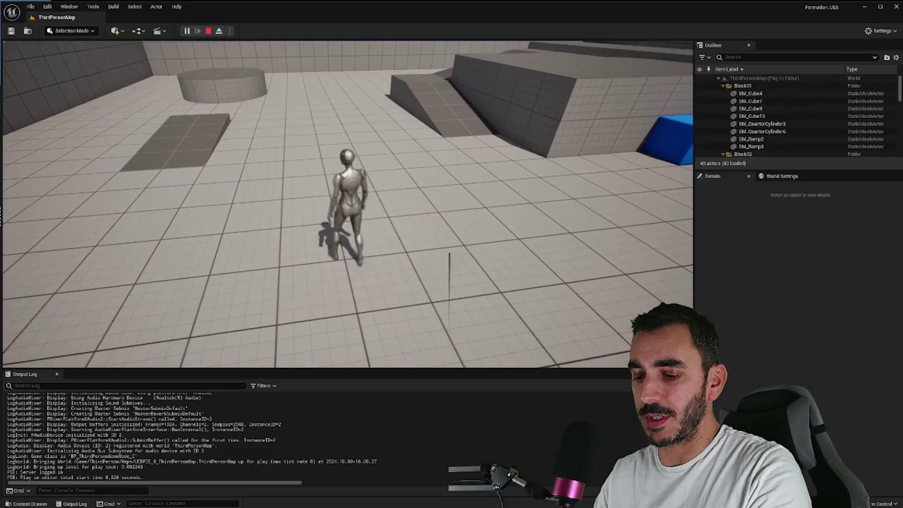
pyautogui.press('w')
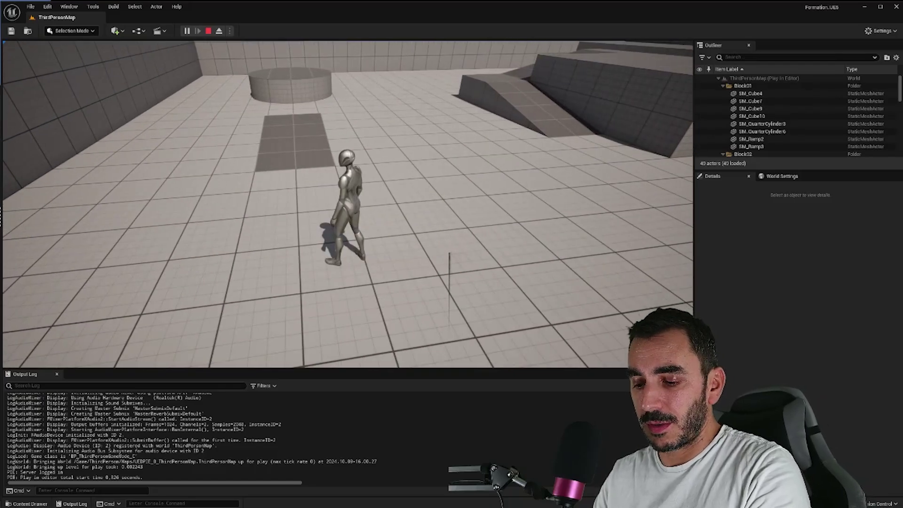
pyautogui.press('w')
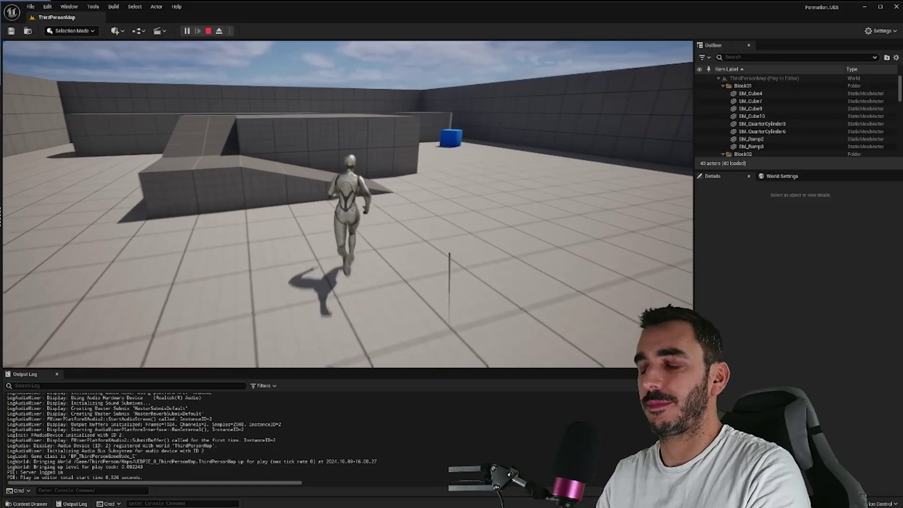
pyautogui.press('s')
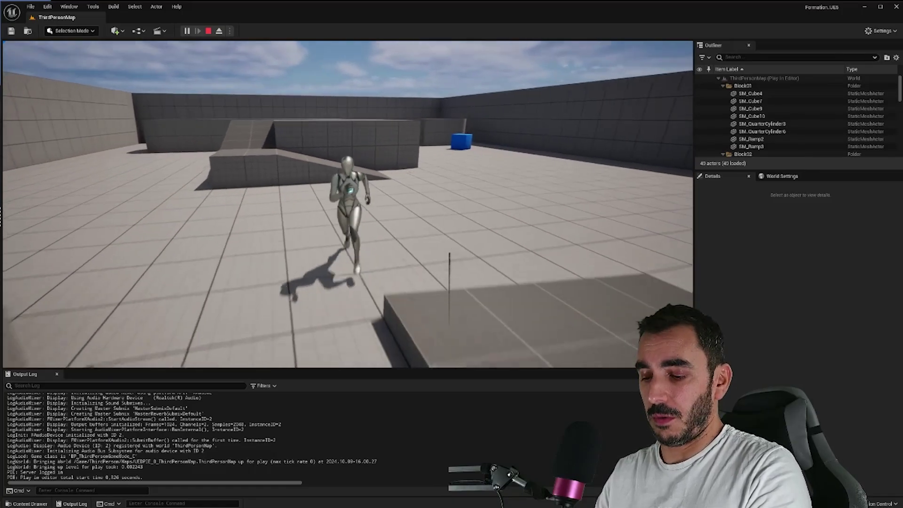
pyautogui.press('w')
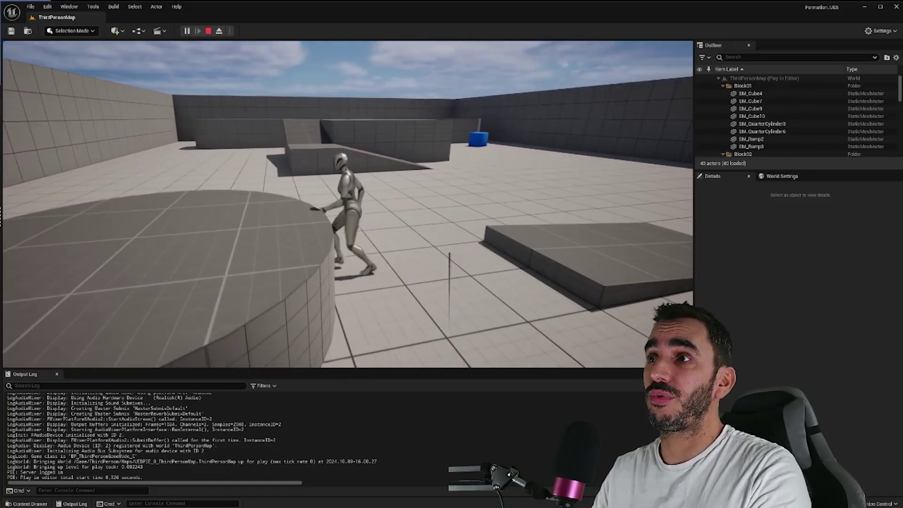
pyautogui.press('a')
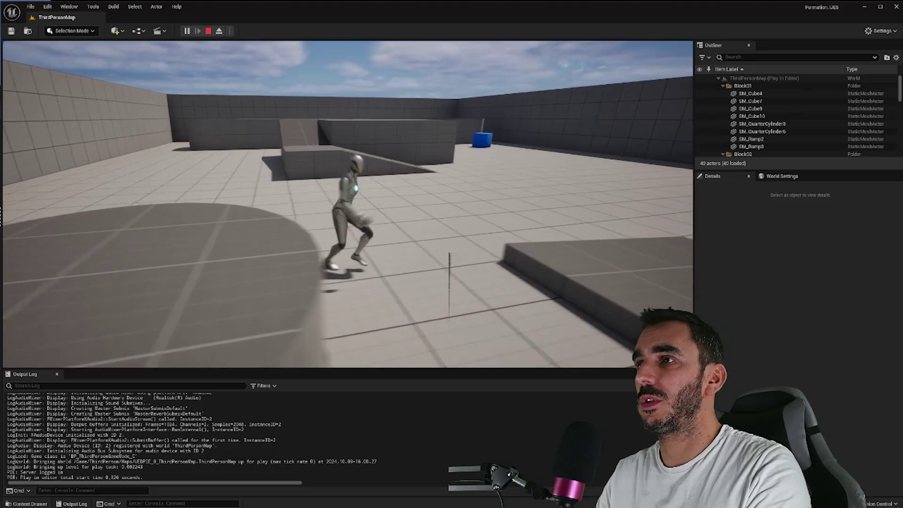
# Step: Jump up the ramp onto the blue cubes and big block, then stop playing
pyautogui.press('space')
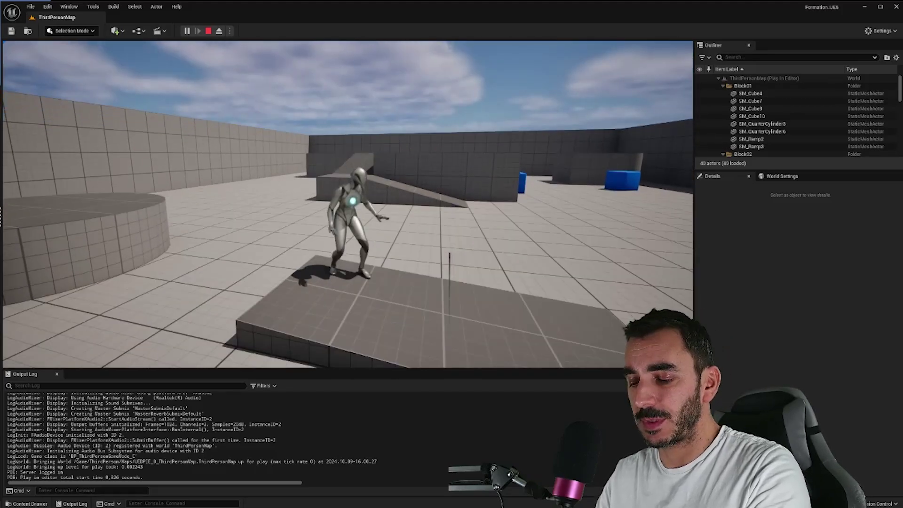
pyautogui.press('space')
pyautogui.press('w')
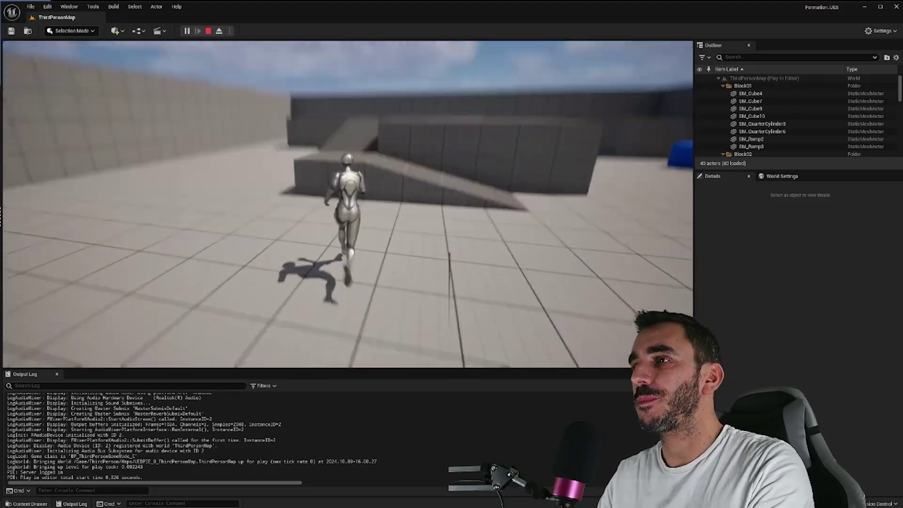
pyautogui.press('space')
pyautogui.press('w')
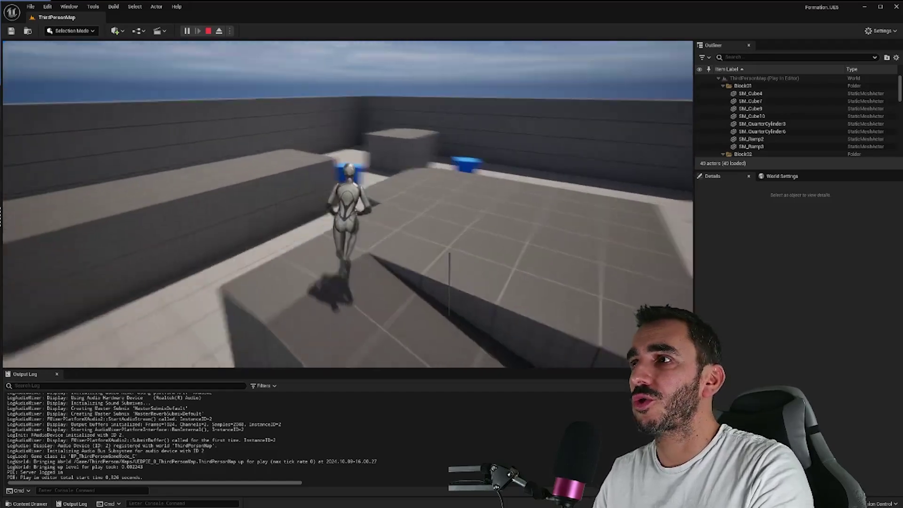
pyautogui.press('w')
pyautogui.press('space')
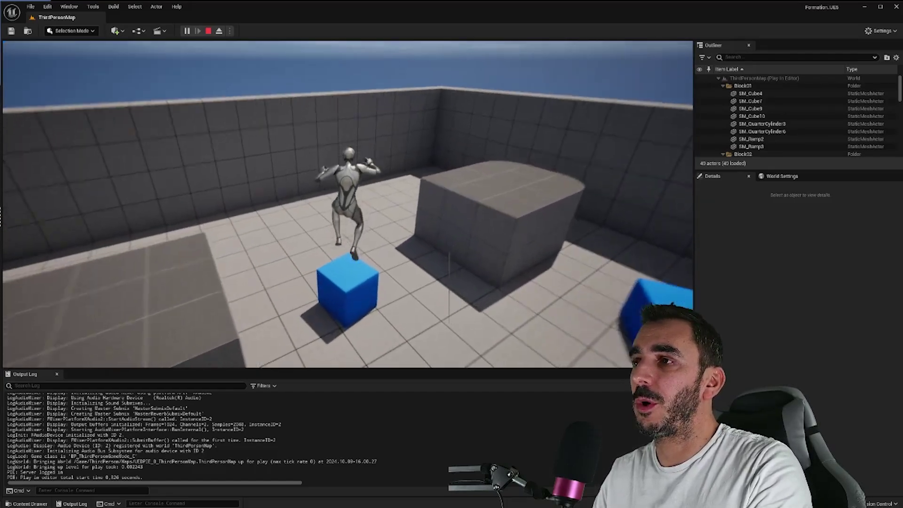
pyautogui.press('space')
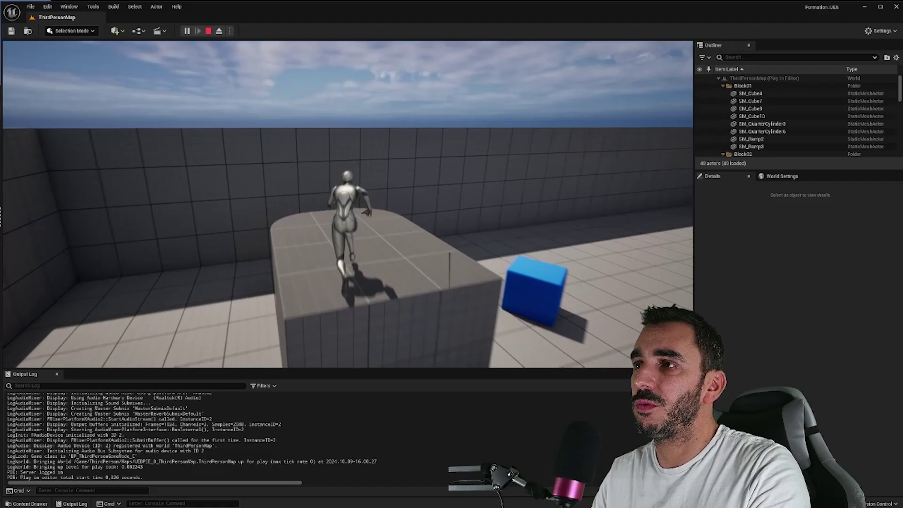
pyautogui.press('space')
pyautogui.press('w')
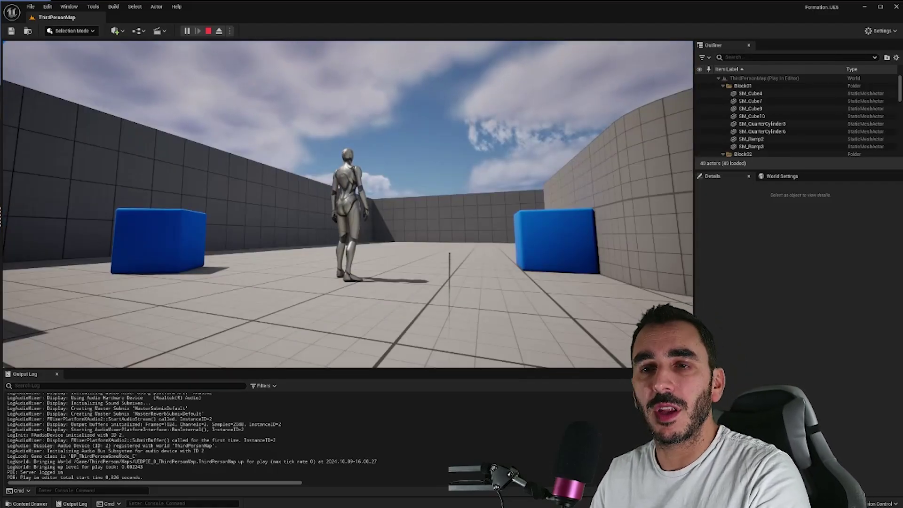
pyautogui.press('w')
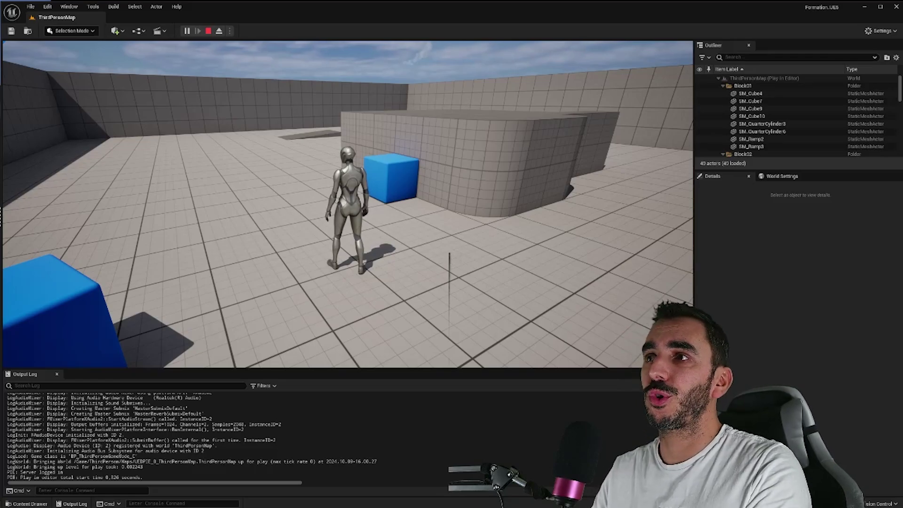
pyautogui.press('Escape')
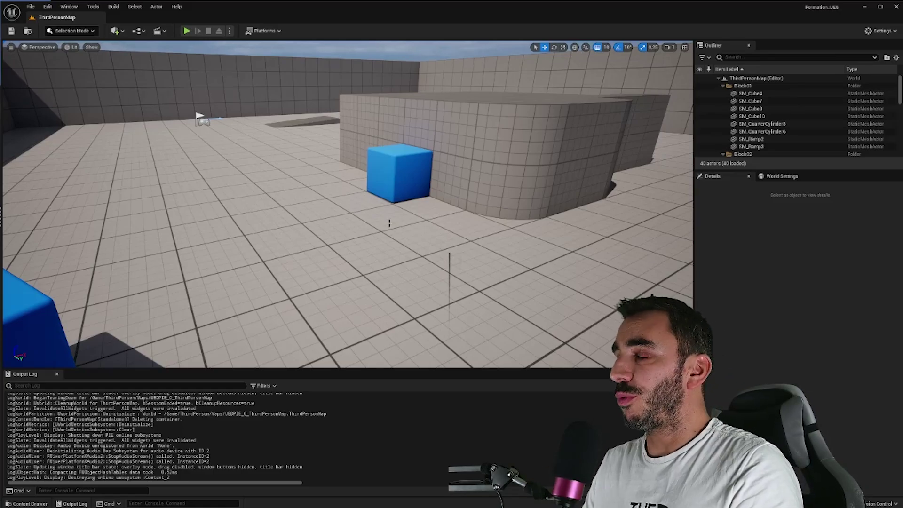
# Step: Fly the camera to the Third Person wall text, then back out over the whole arena
pyautogui.moveTo(292, 186); pyautogui.dragTo(292, 186, button='right')
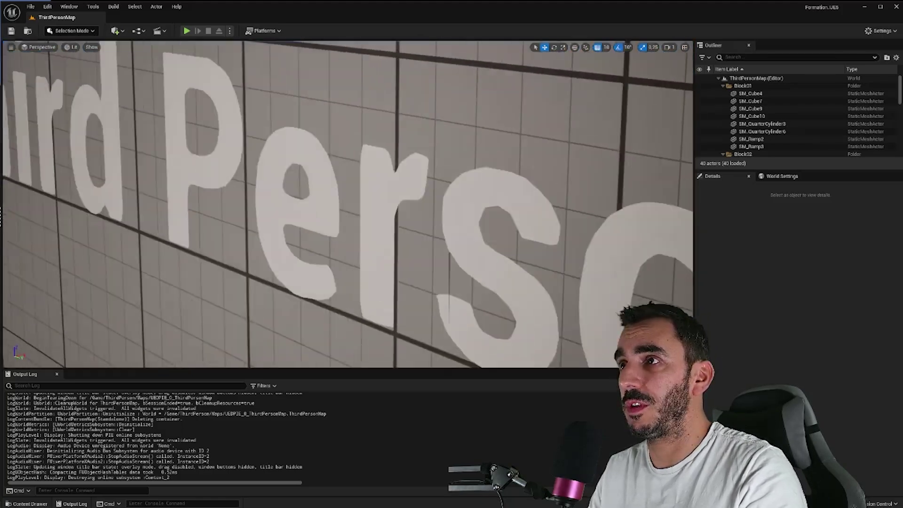
pyautogui.moveTo(293, 186); pyautogui.dragTo(21, 94, button='right')
pyautogui.scroll(-3, 238, 167)
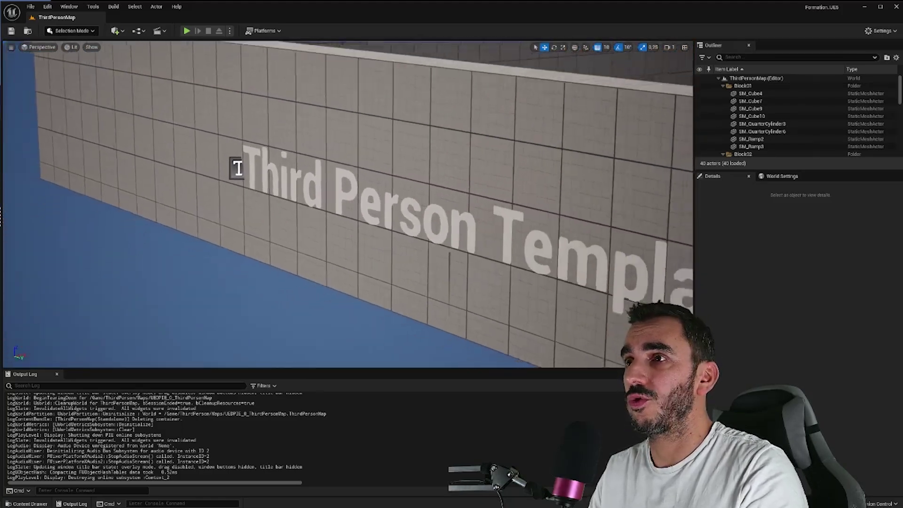
pyautogui.moveTo(238, 168); pyautogui.dragTo(237, 167, button='right')
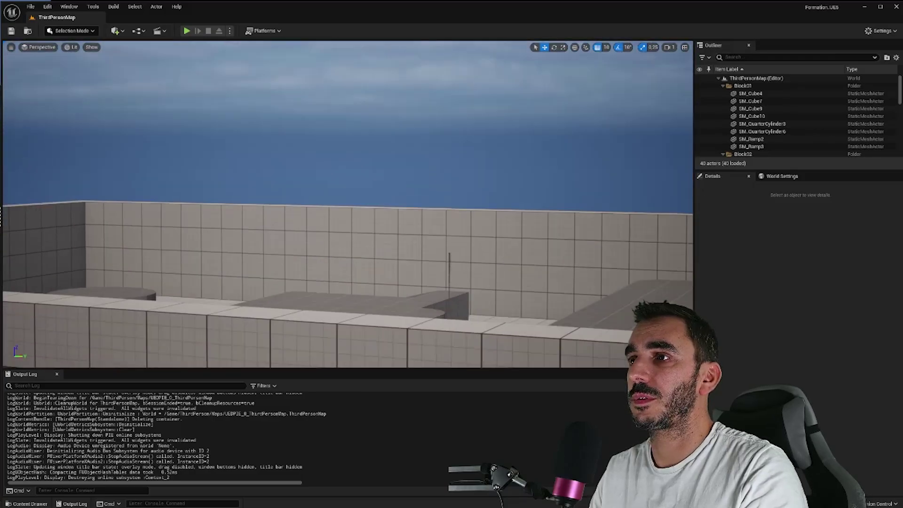
pyautogui.moveTo(309, 192); pyautogui.dragTo(309, 191, button='right')
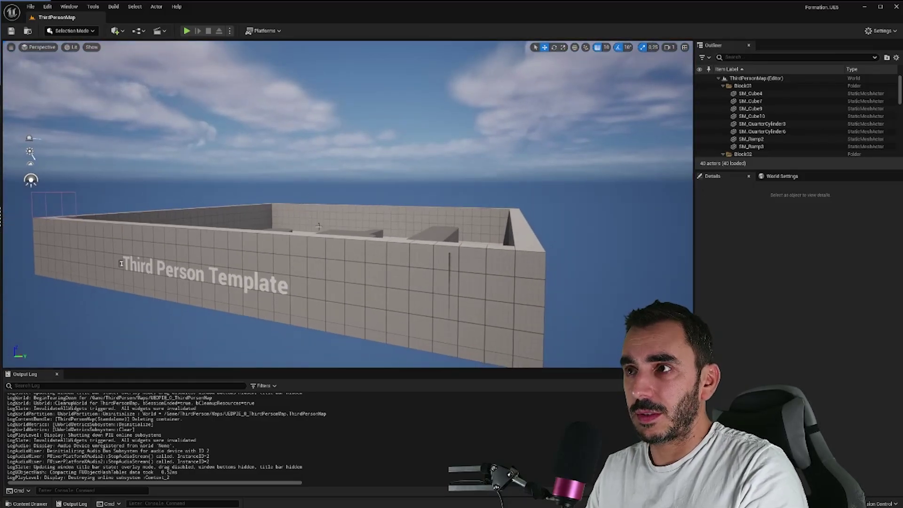
pyautogui.moveTo(319, 227); pyautogui.dragTo(318, 227, button='right')
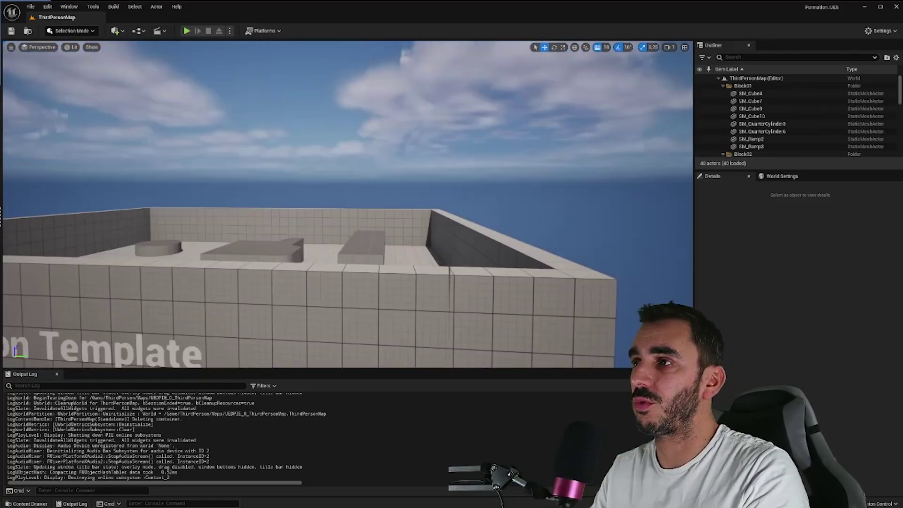
# Step: Circle the walled block and outer walls, then look down over the floor and blue cubes
pyautogui.moveTo(312, 288); pyautogui.dragTo(312, 288, button='right')
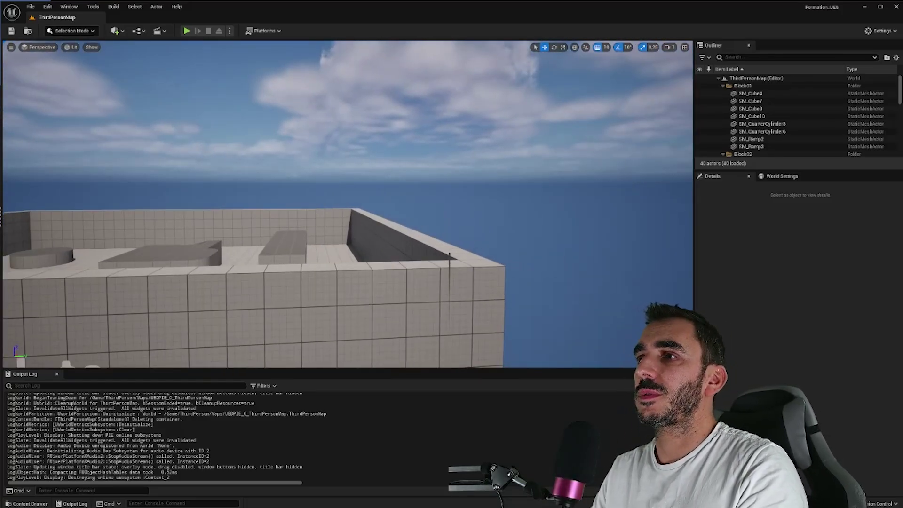
pyautogui.moveTo(449, 257); pyautogui.dragTo(300, 265, button='right')
pyautogui.moveTo(123, 292); pyautogui.dragTo(123, 292, button='right')
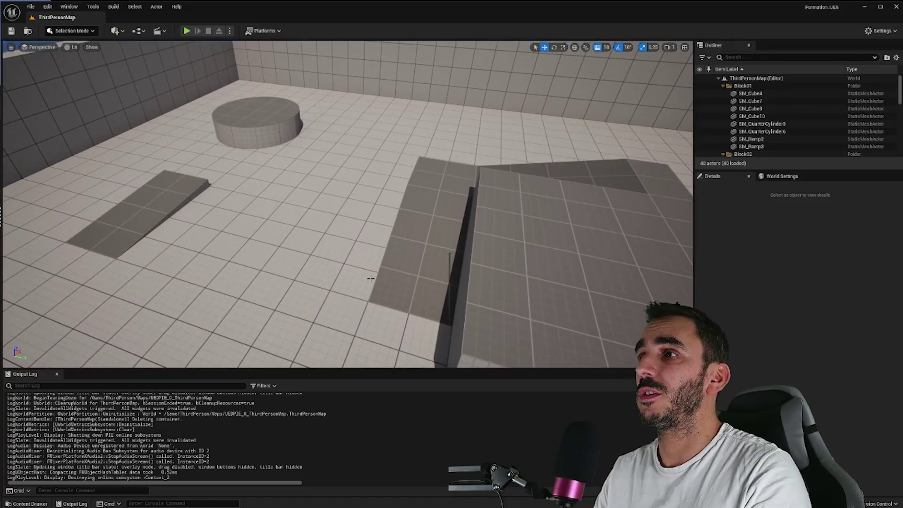
pyautogui.moveTo(122, 292); pyautogui.dragTo(123, 292, button='right')
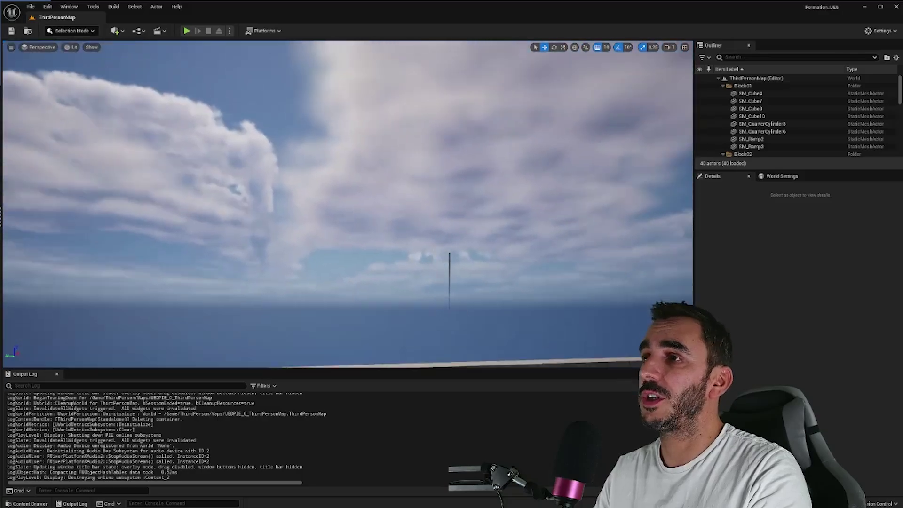
pyautogui.moveTo(365, 275); pyautogui.dragTo(365, 275, button='right')
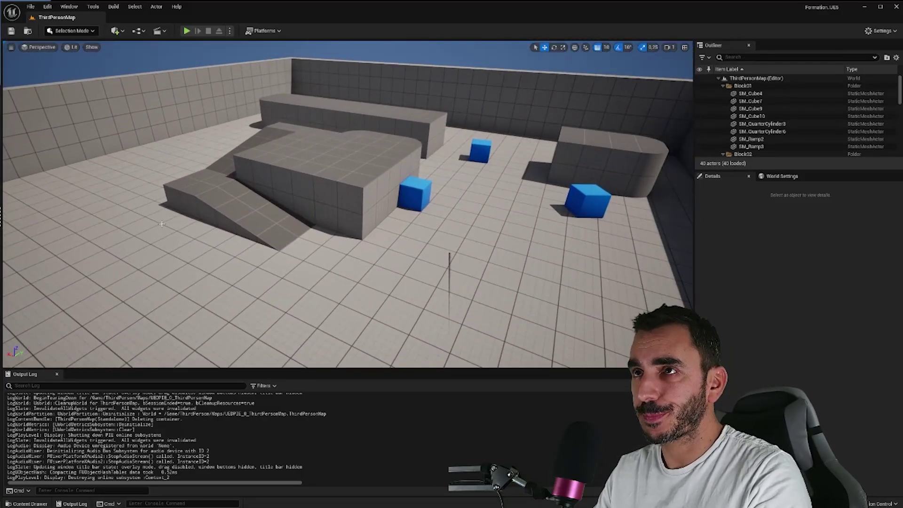
# Step: Open Editor Preferences and filter its settings with the search term 'navigation'
pyautogui.click(31, 7)
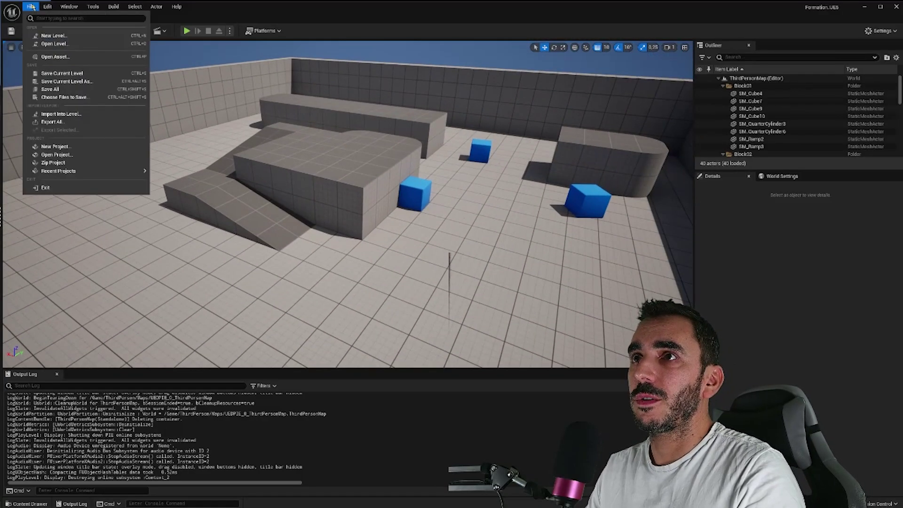
pyautogui.moveTo(45, 7)
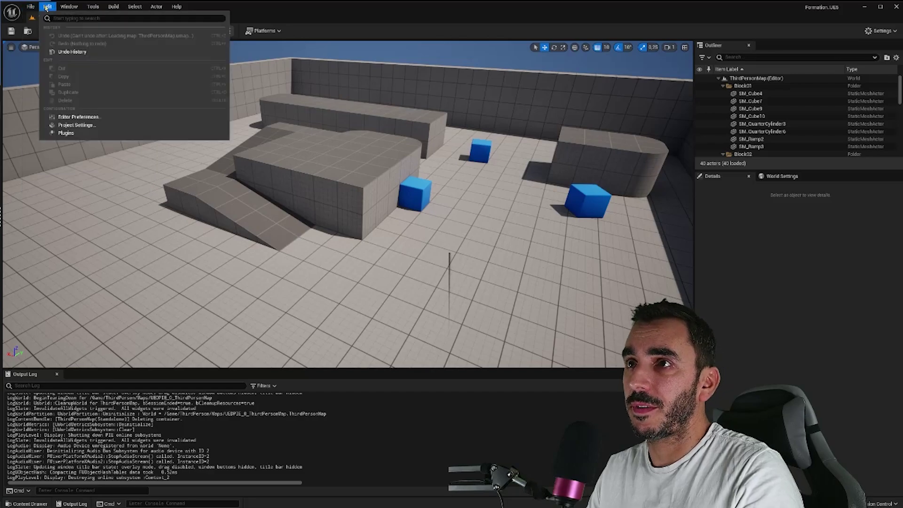
pyautogui.click(101, 121)
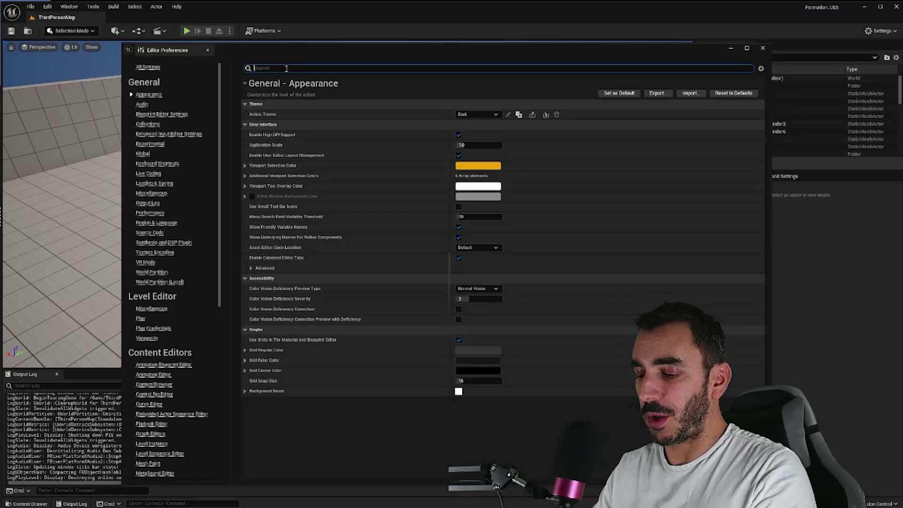
pyautogui.write('navi')
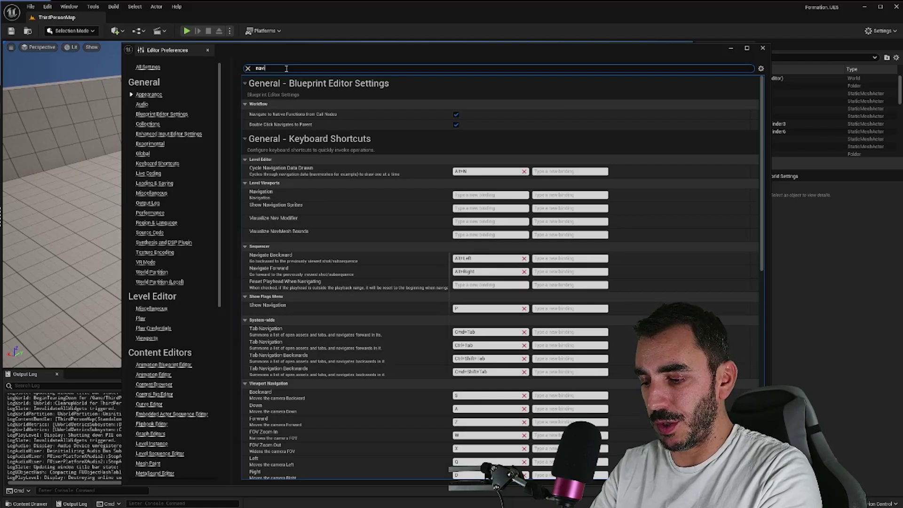
pyautogui.write('gation')
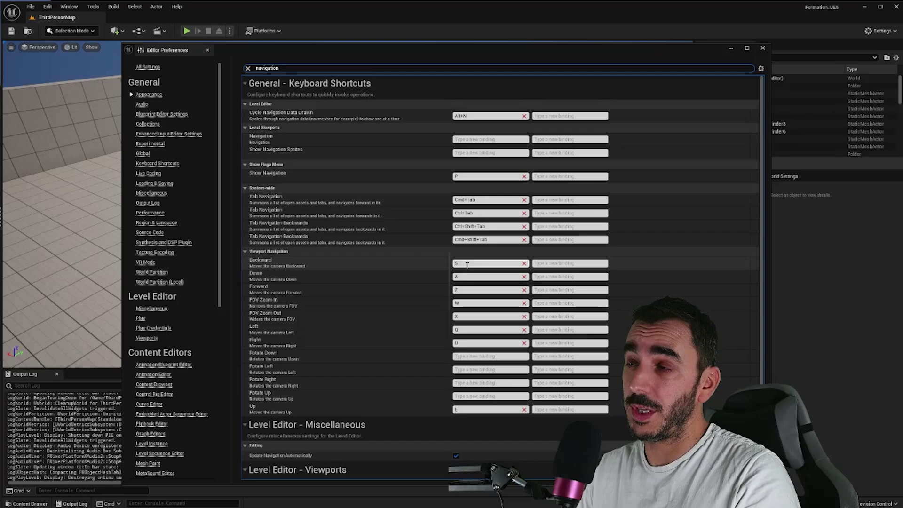
# Step: Inspect the Backward and Left camera bindings without changing them, then close Editor Preferences
pyautogui.click(466, 264)
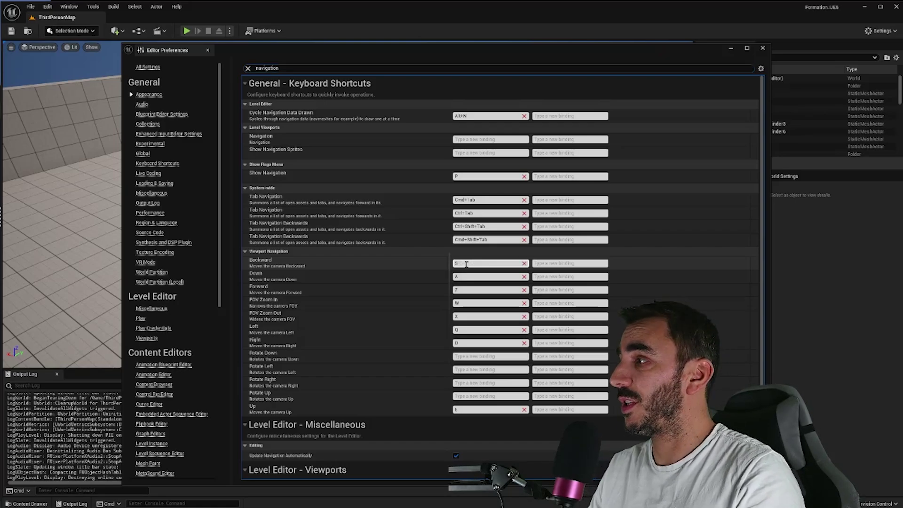
pyautogui.press('s')
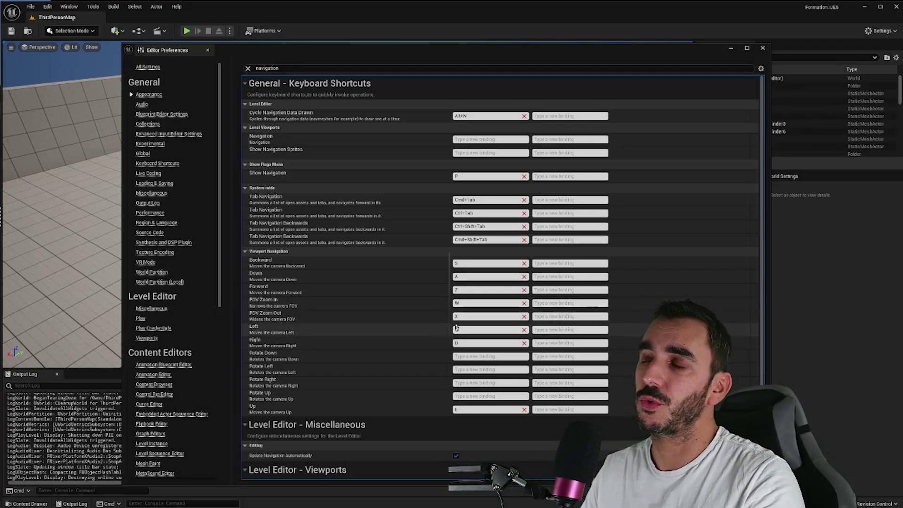
pyautogui.write('Q')
pyautogui.click(465, 330)
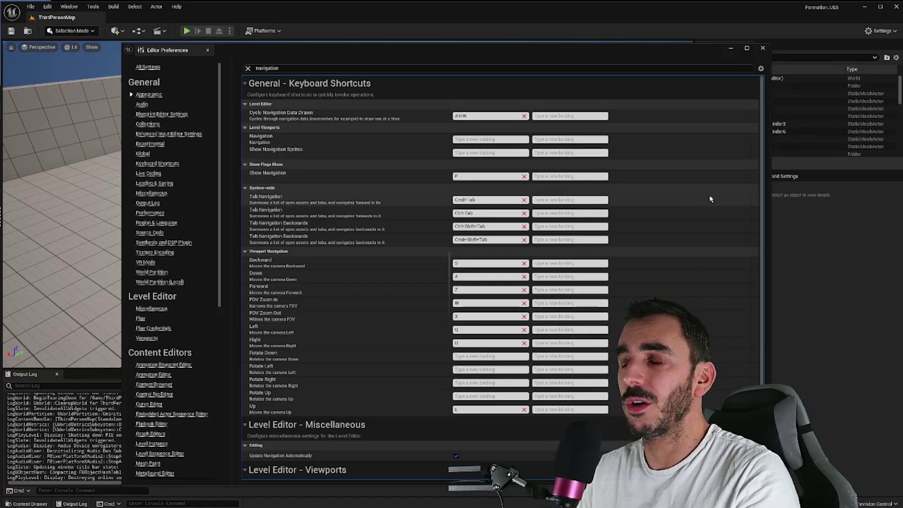
pyautogui.click(762, 49)
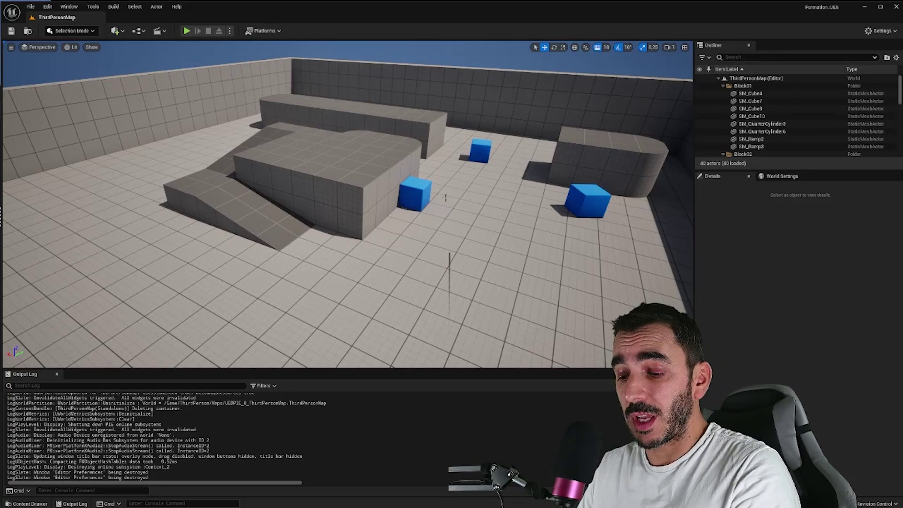
# Step: Play the level again, running and jumping up the ramp onto a higher block, then stop
pyautogui.moveTo(445, 198)
pyautogui.mouseDown(button='right')
pyautogui.moveTo(445, 141)
pyautogui.moveTo(449, 264)
pyautogui.mouseUp(button='right')
pyautogui.click(187, 31)
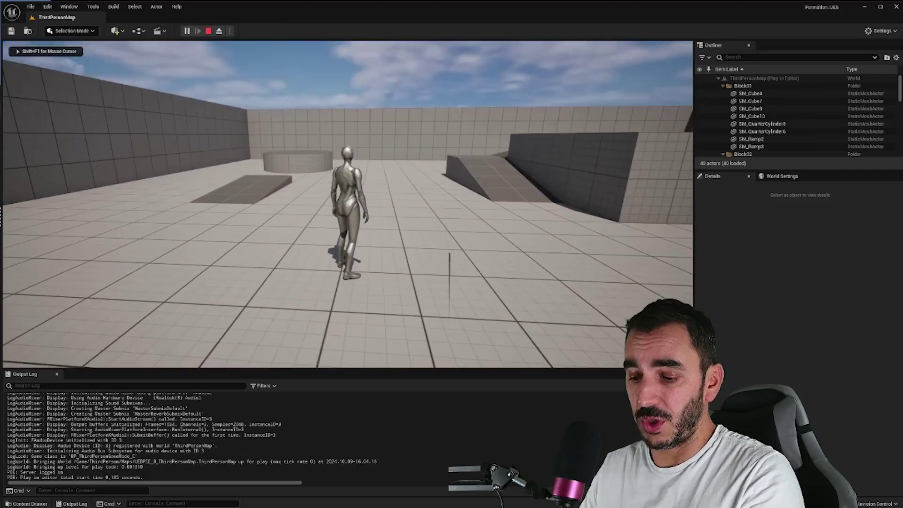
pyautogui.press('w')
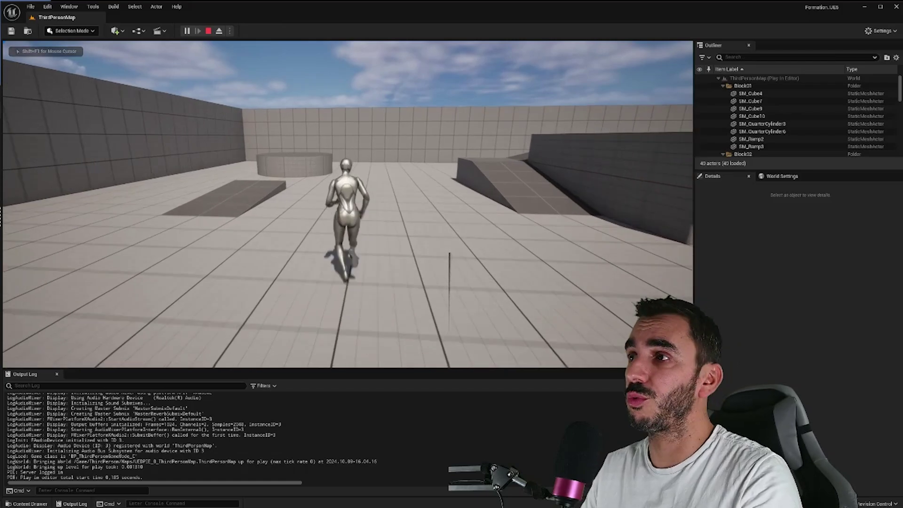
pyautogui.press('space')
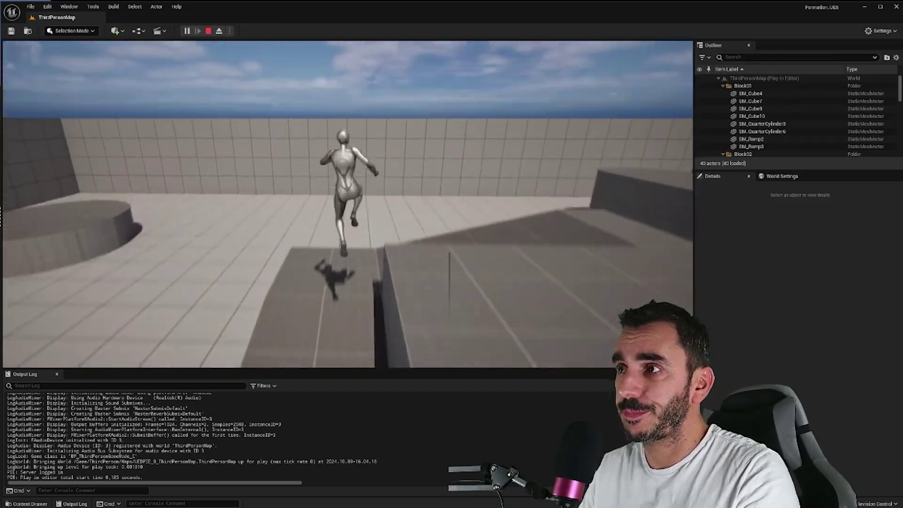
pyautogui.press('space')
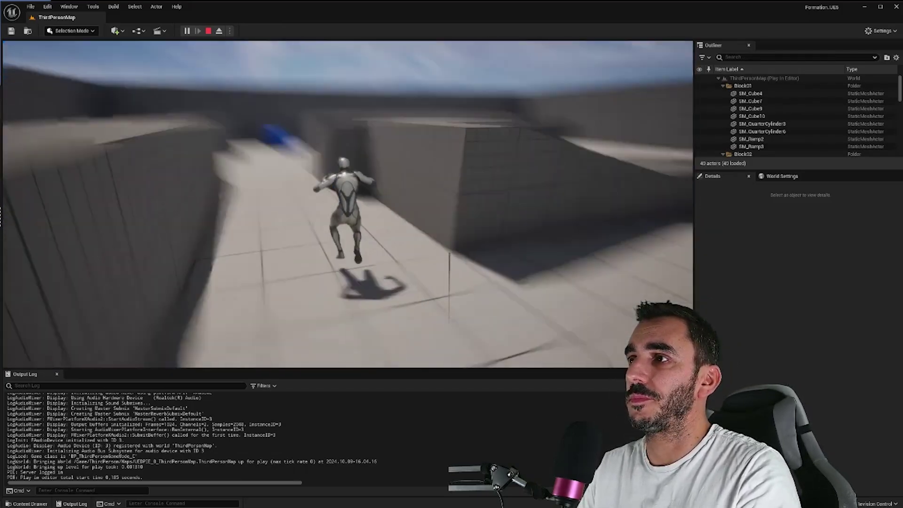
pyautogui.press('Escape')
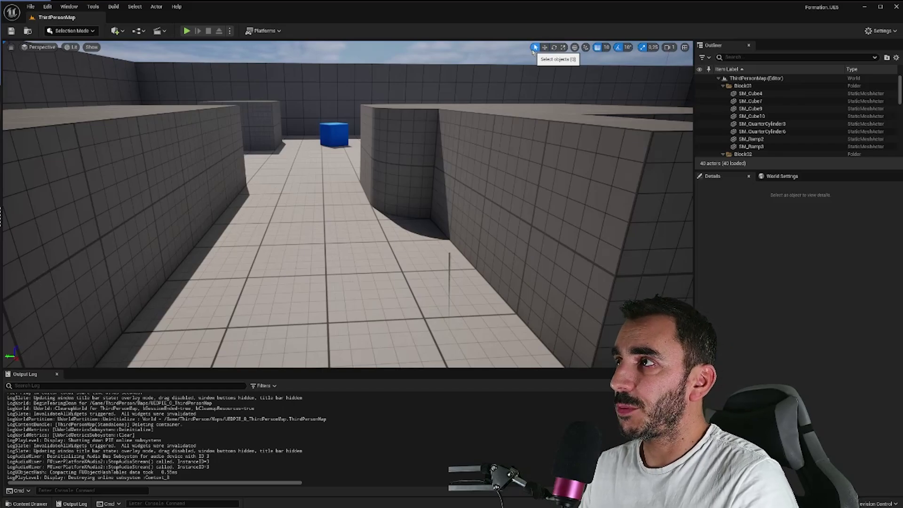
# Step: Inspect the quarter-cylinder, SM_Cube10 and SM_Cube4 walls, then select the blue cube for translating
pyautogui.click(333, 132)
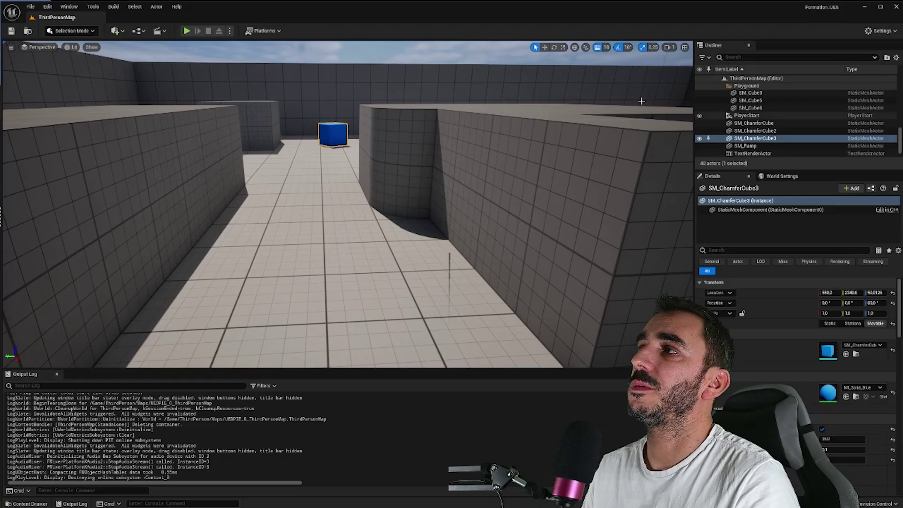
pyautogui.click(391, 148)
pyautogui.click(540, 274)
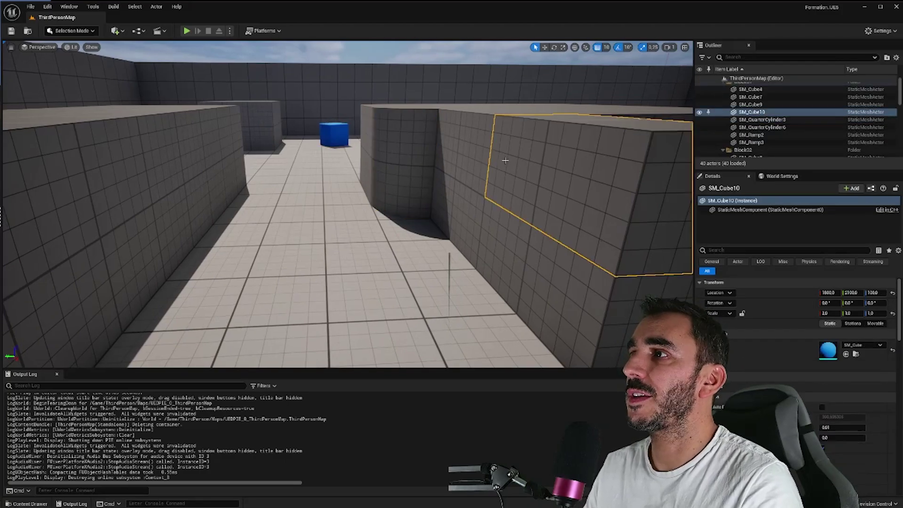
pyautogui.click(464, 151)
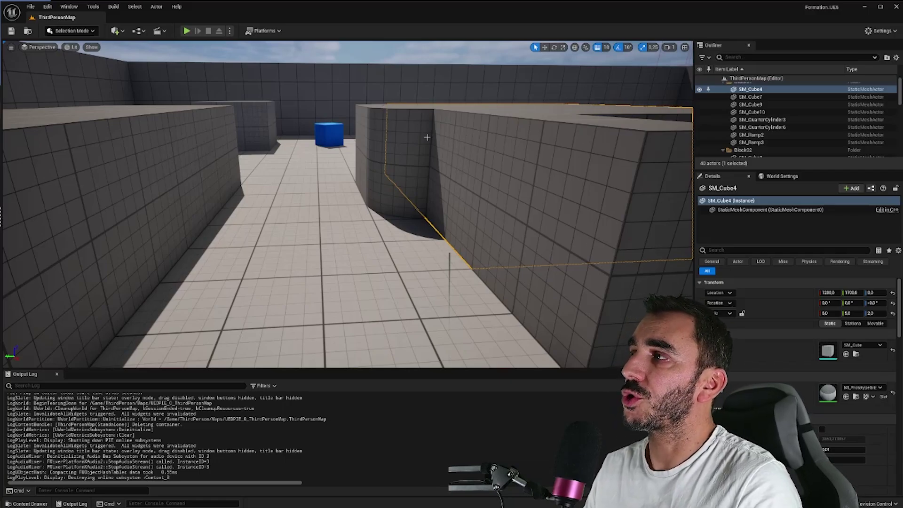
pyautogui.click(333, 129)
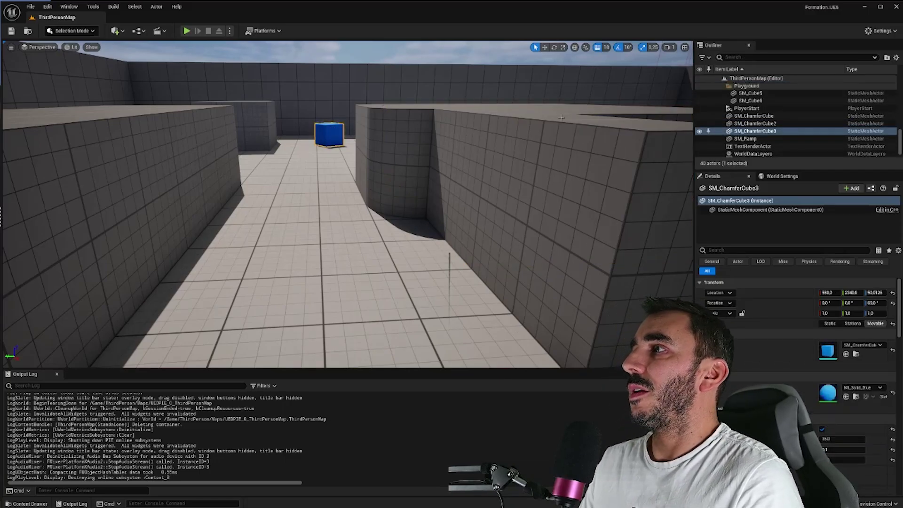
pyautogui.click(544, 48)
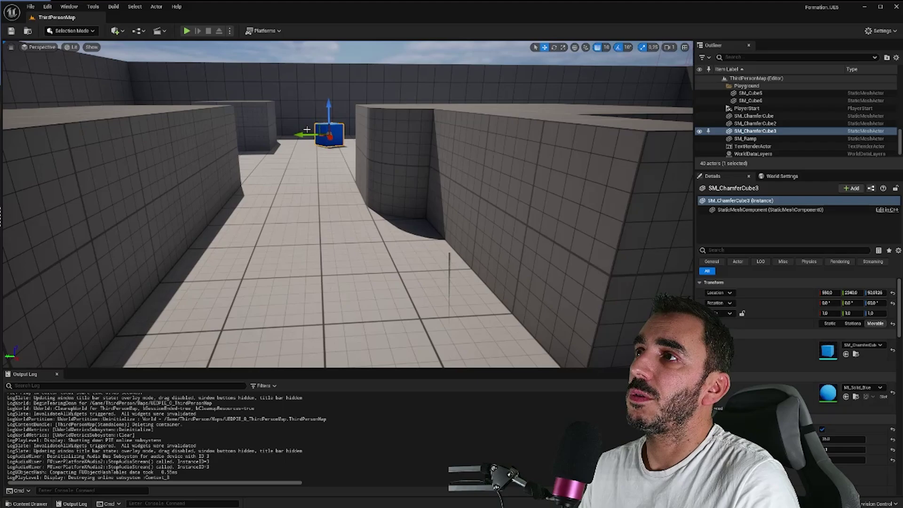
# Step: Frame the blue cube, lift it off the floor, and shift it along X and Y
pyautogui.press('f')
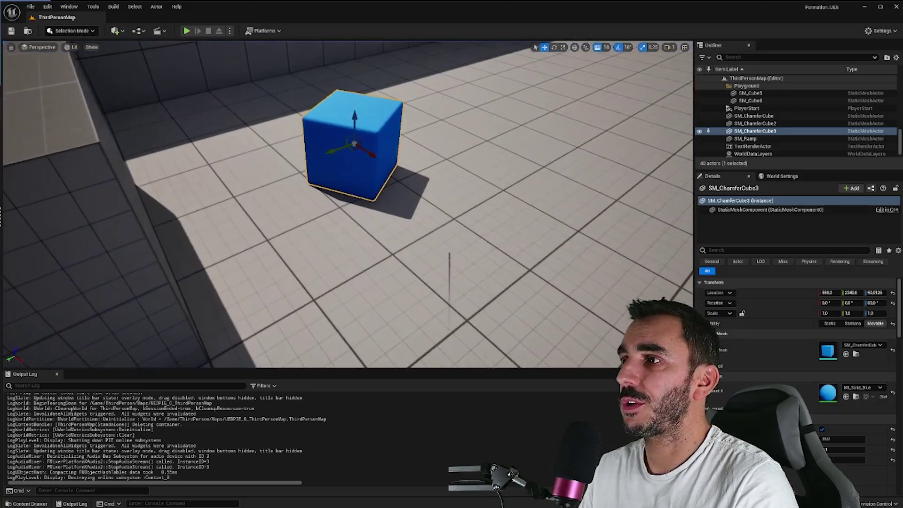
pyautogui.keyDown('alt'); pyautogui.moveTo(354, 143); pyautogui.dragTo(344, 191); pyautogui.keyUp('alt')
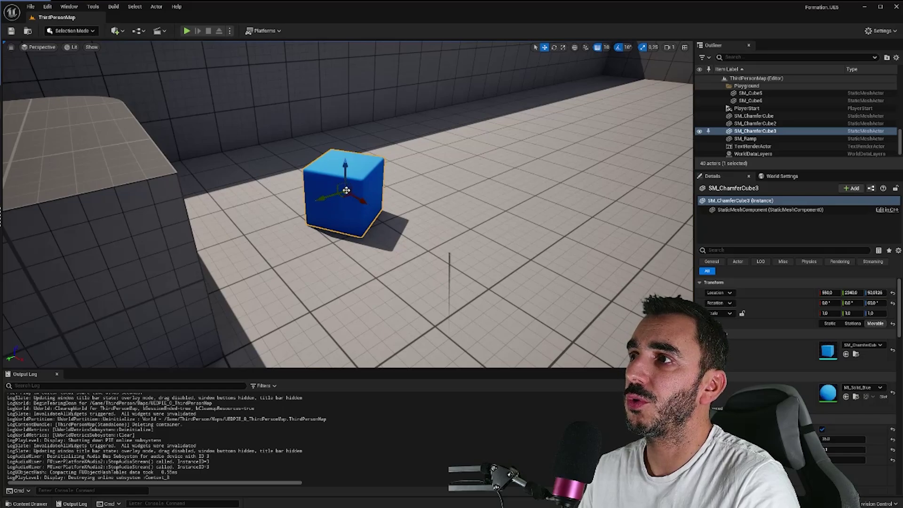
pyautogui.moveTo(345, 191); pyautogui.dragTo(402, 129)
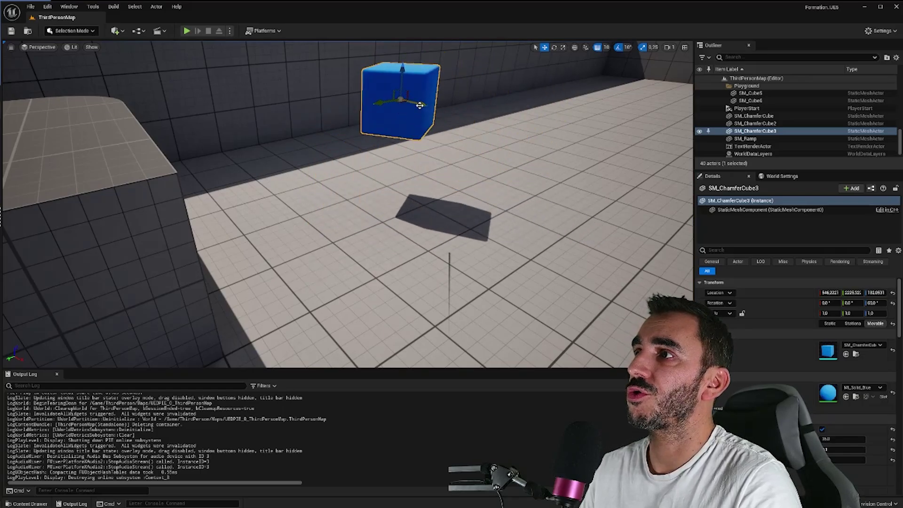
pyautogui.moveTo(402, 128); pyautogui.dragTo(553, 117)
pyautogui.moveTo(497, 131); pyautogui.dragTo(413, 178)
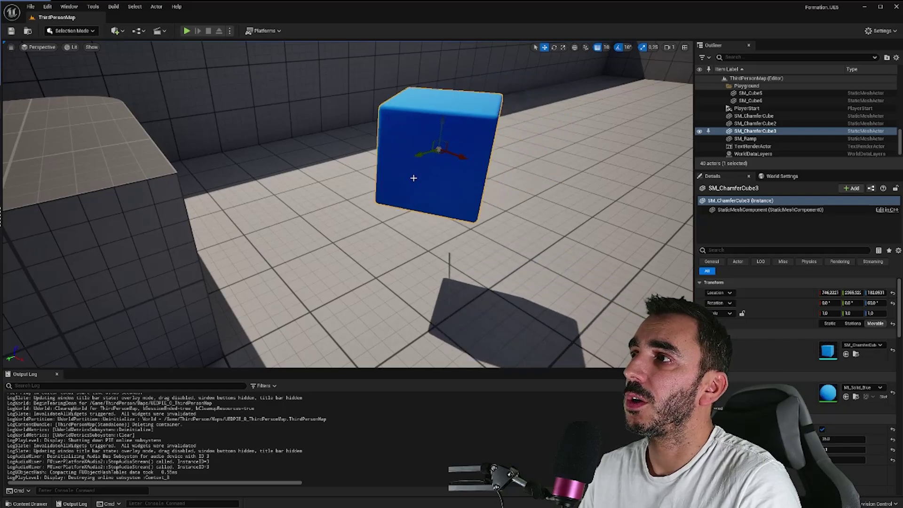
pyautogui.moveTo(442, 137); pyautogui.dragTo(435, 201)
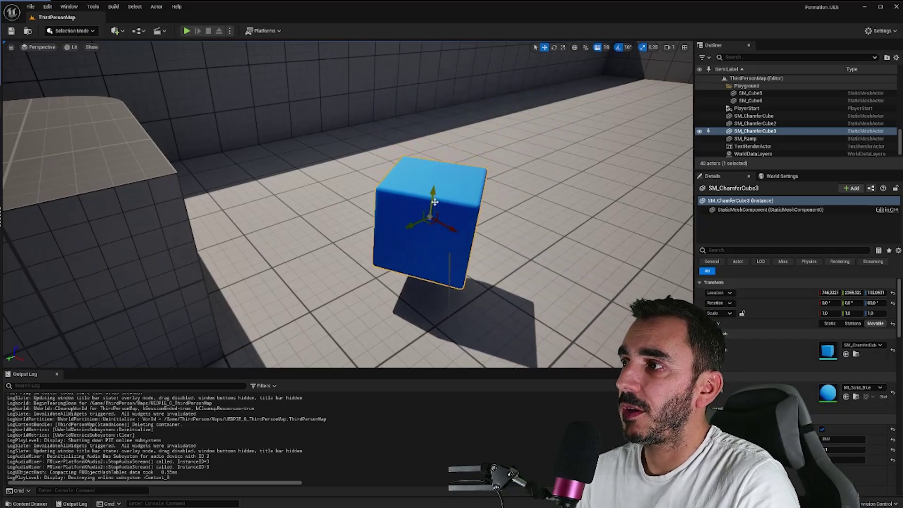
pyautogui.moveTo(454, 230); pyautogui.dragTo(398, 198)
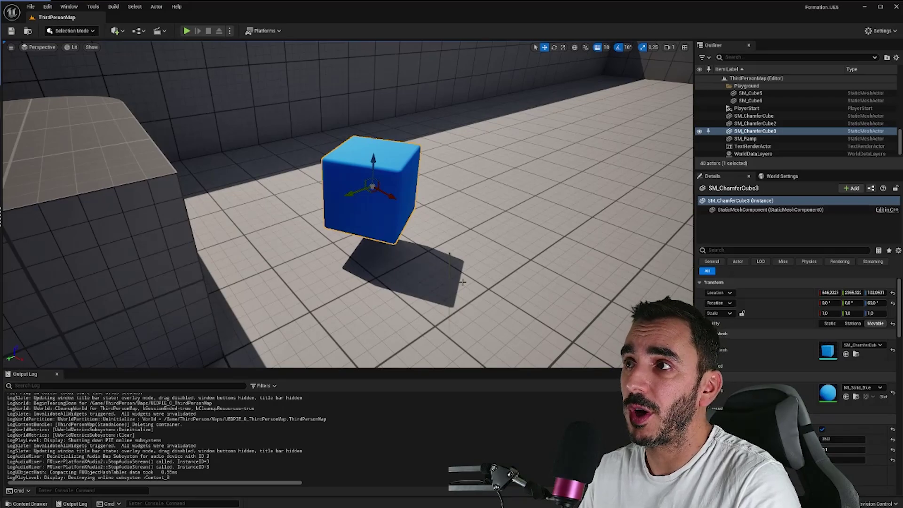
# Step: Refocus on the cube and nudge it back along X and Y to about X 696
pyautogui.moveTo(462, 282); pyautogui.dragTo(459, 276, button='right')
pyautogui.press('f')
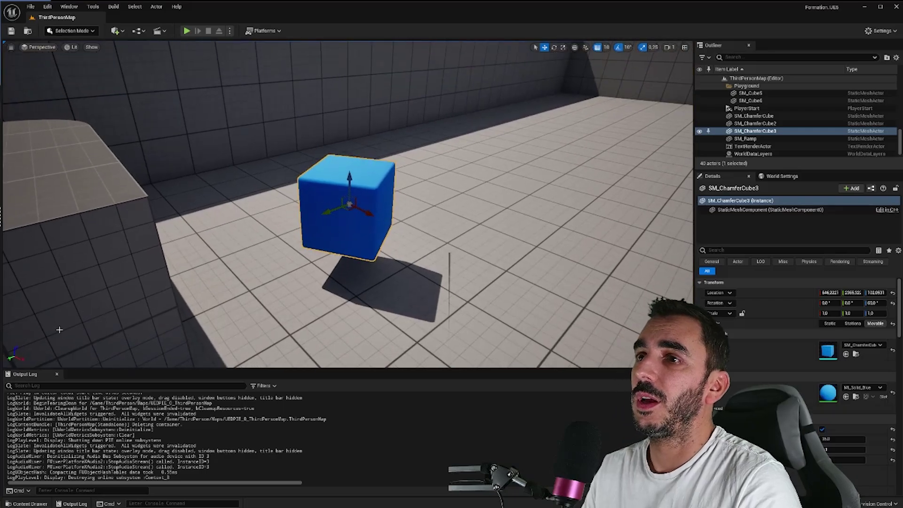
pyautogui.moveTo(368, 220); pyautogui.dragTo(374, 222)
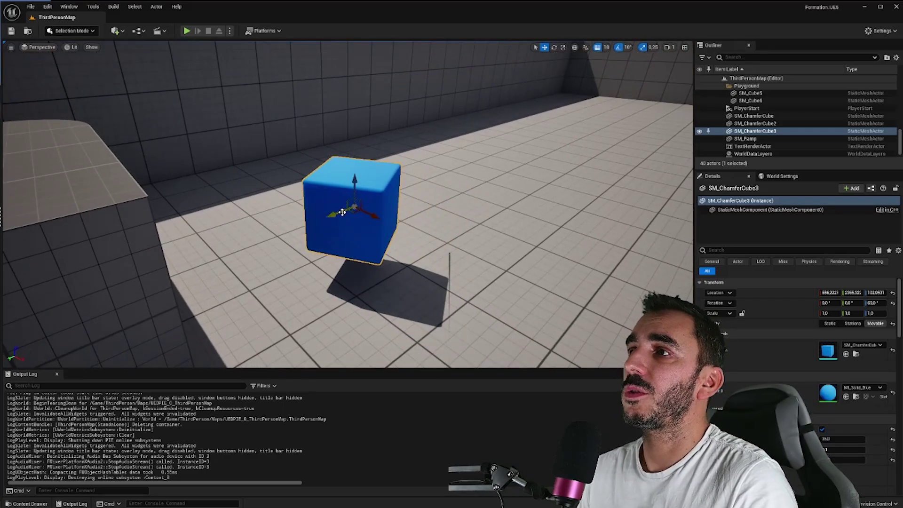
pyautogui.moveTo(345, 209); pyautogui.dragTo(429, 179)
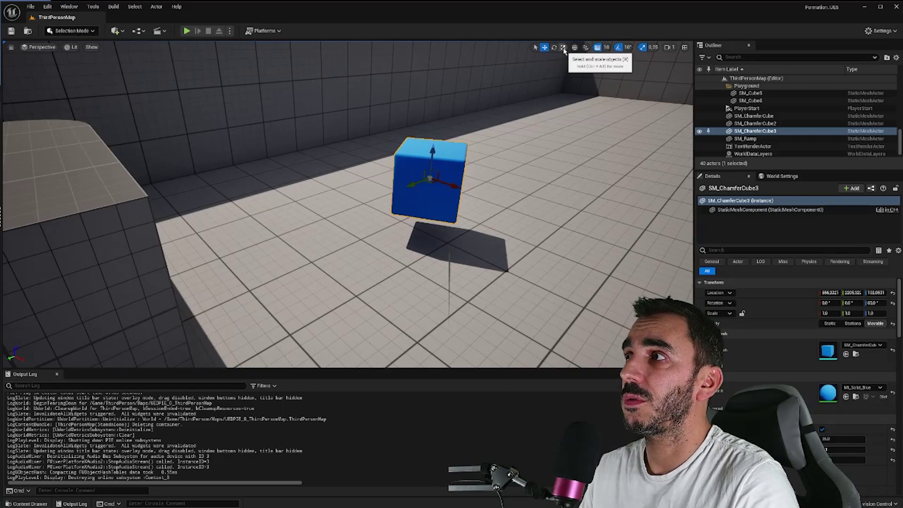
# Step: Tilt the cube on two axes with the rotation rings, then rescale it to 0.75
pyautogui.press('e')
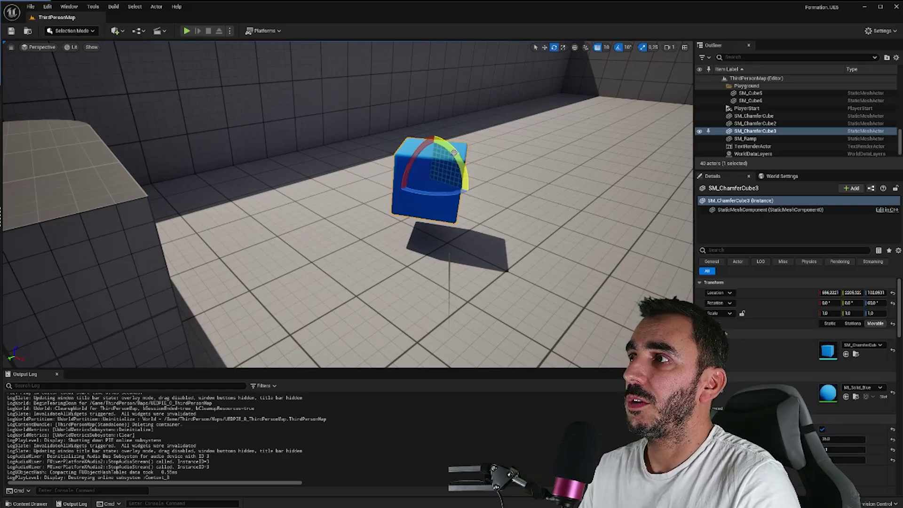
pyautogui.moveTo(454, 153)
pyautogui.mouseDown()
pyautogui.moveTo(415, 152)
pyautogui.moveTo(426, 143)
pyautogui.mouseUp()
pyautogui.moveTo(466, 186); pyautogui.dragTo(471, 171)
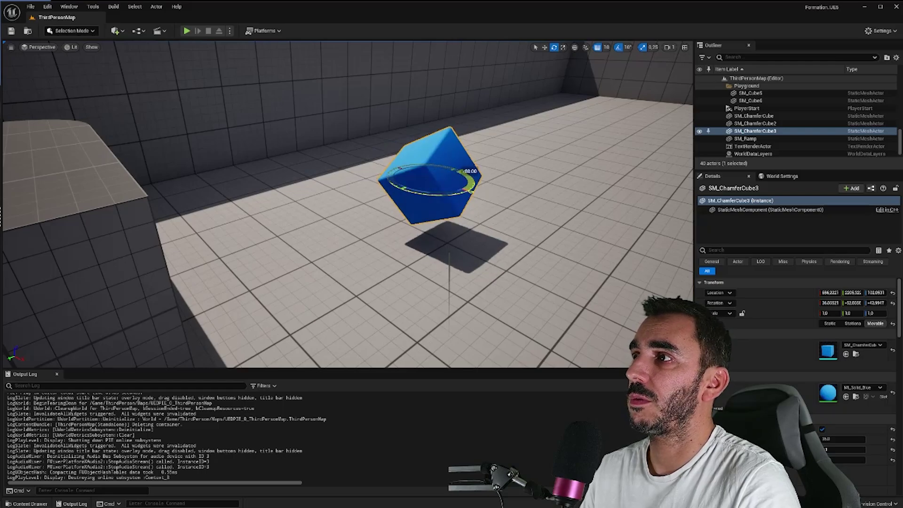
pyautogui.press('r')
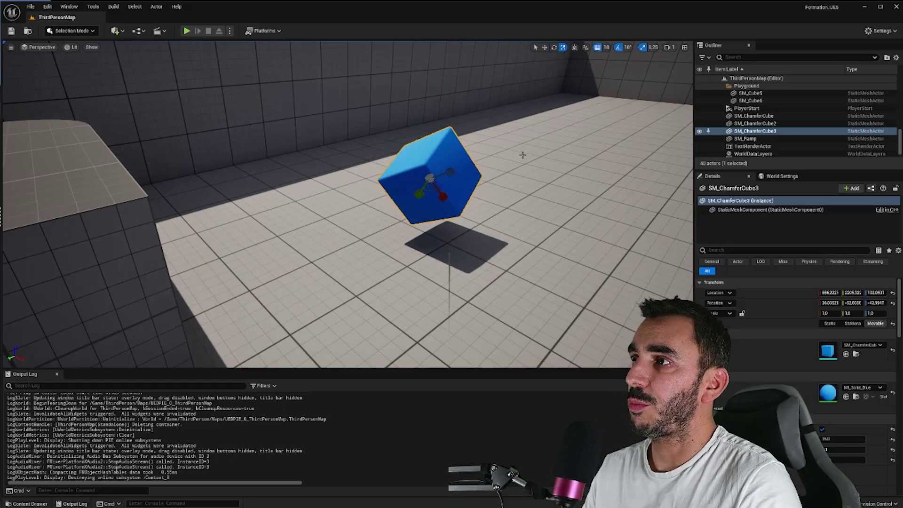
pyautogui.moveTo(433, 177)
pyautogui.mouseDown()
pyautogui.moveTo(442, 169)
pyautogui.moveTo(440, 184)
pyautogui.moveTo(433, 118)
pyautogui.mouseUp()
# Step: Toggle world/local axes and move the cube along its tilted local axes to X about 652
pyautogui.press('w')
pyautogui.moveTo(491, 218); pyautogui.dragTo(503, 208, button='right')
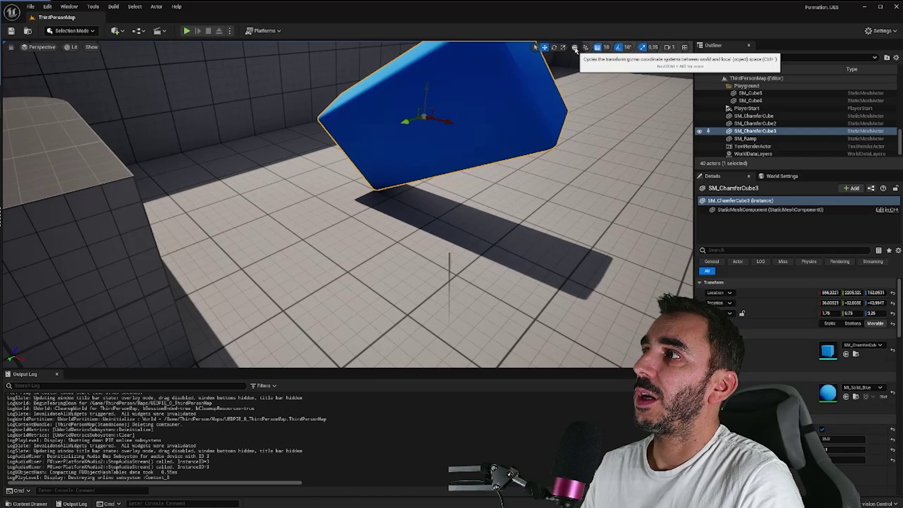
pyautogui.click(574, 48)
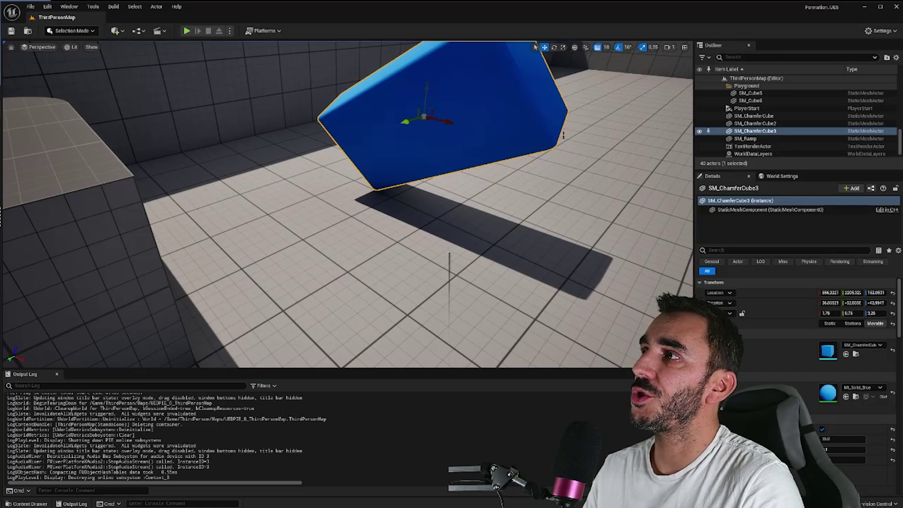
pyautogui.press('f')
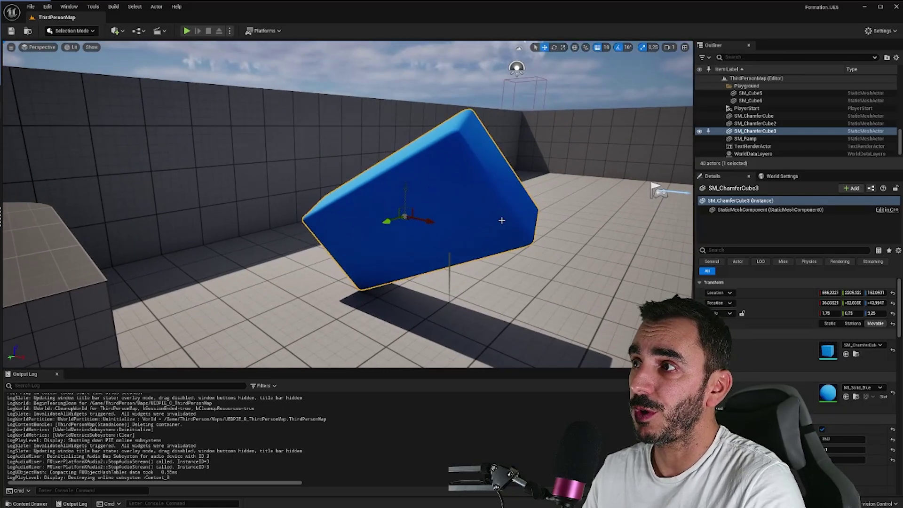
pyautogui.click(575, 48)
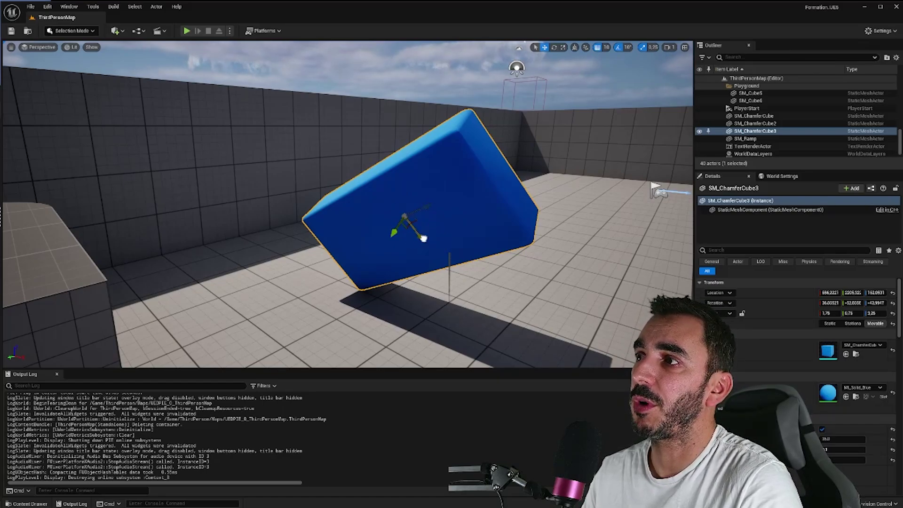
pyautogui.moveTo(424, 238); pyautogui.dragTo(419, 234)
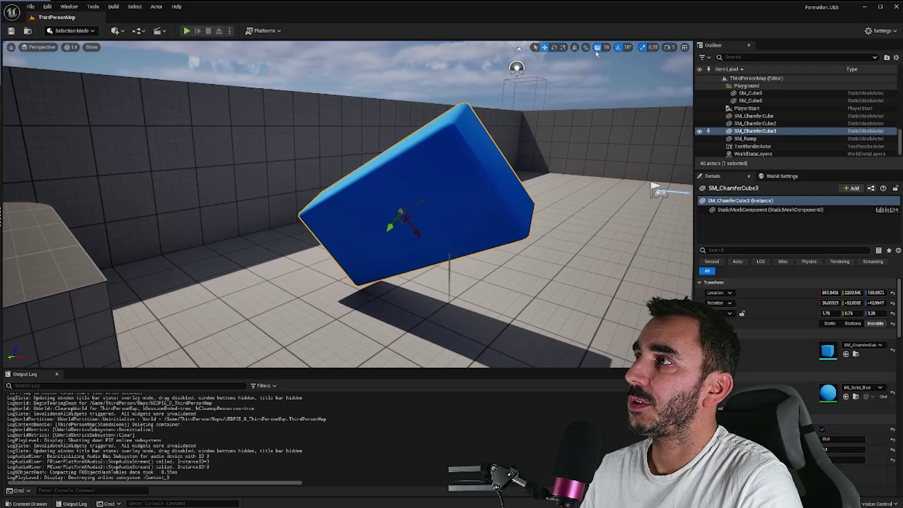
# Step: Return to world axes, check grid snap sizes, disable grid snapping, and glance at camera speed
pyautogui.click(575, 49)
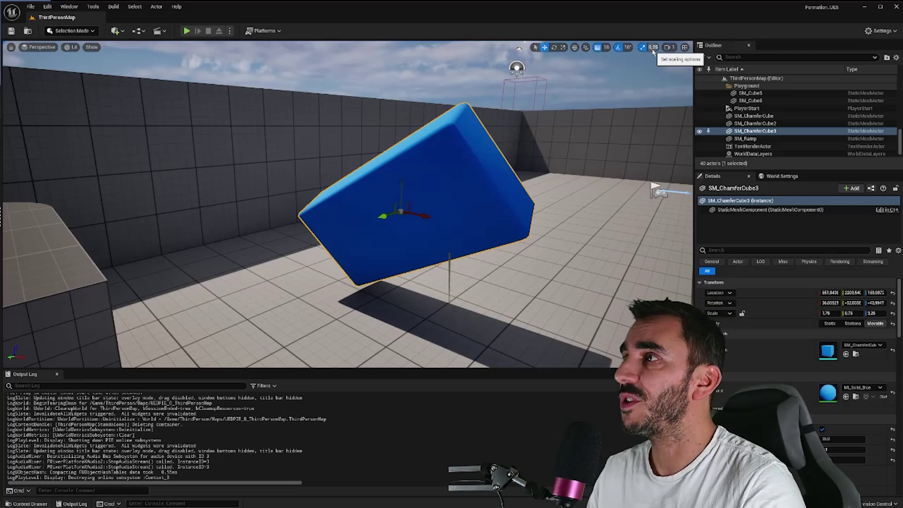
pyautogui.click(597, 48)
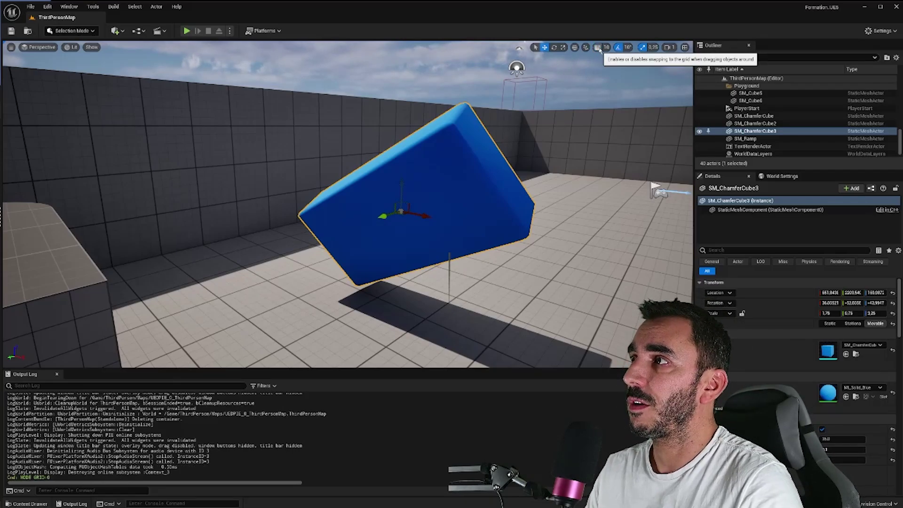
pyautogui.click(598, 47)
pyautogui.click(607, 47)
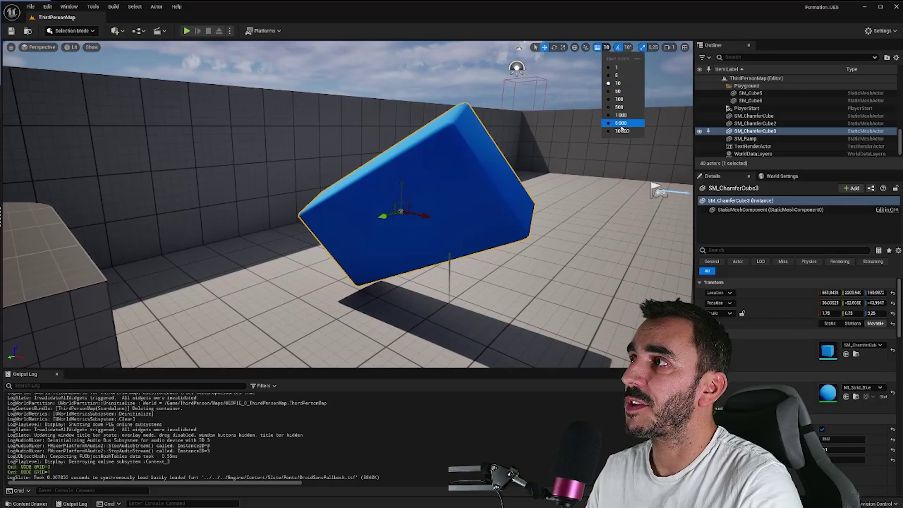
pyautogui.click(597, 47)
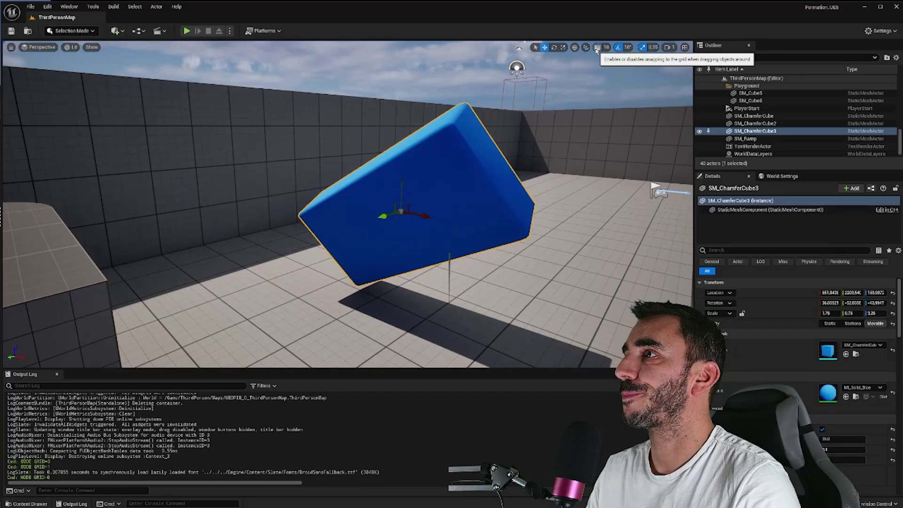
pyautogui.click(669, 47)
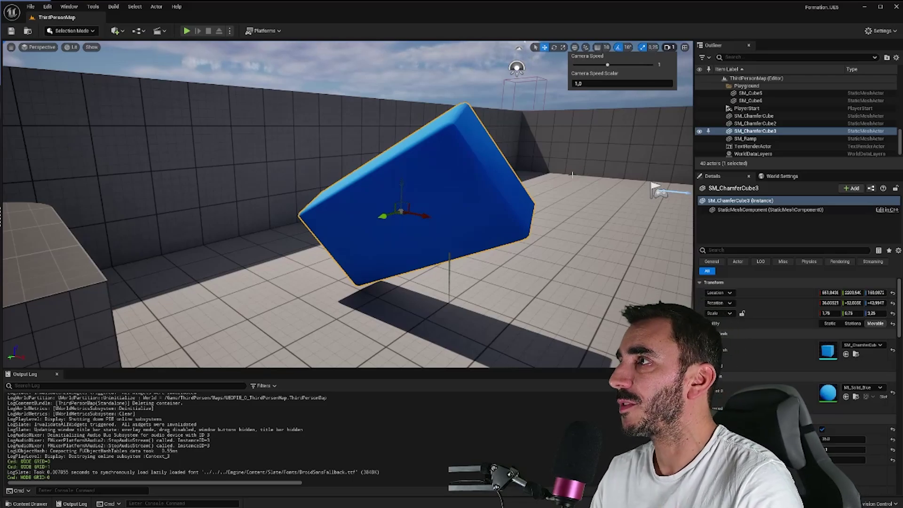
pyautogui.click(508, 138)
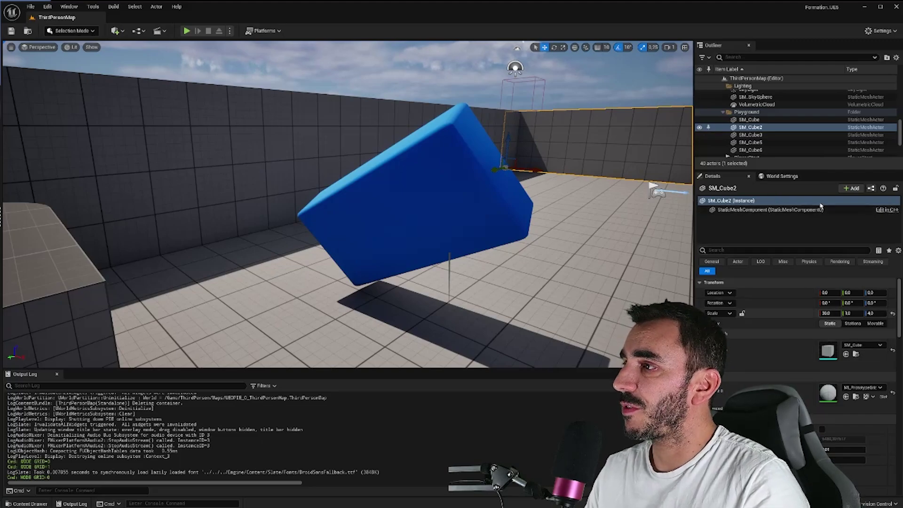
# Step: Drag the blue block along its red X arrow, then fly the camera up over the playground
pyautogui.click(422, 200)
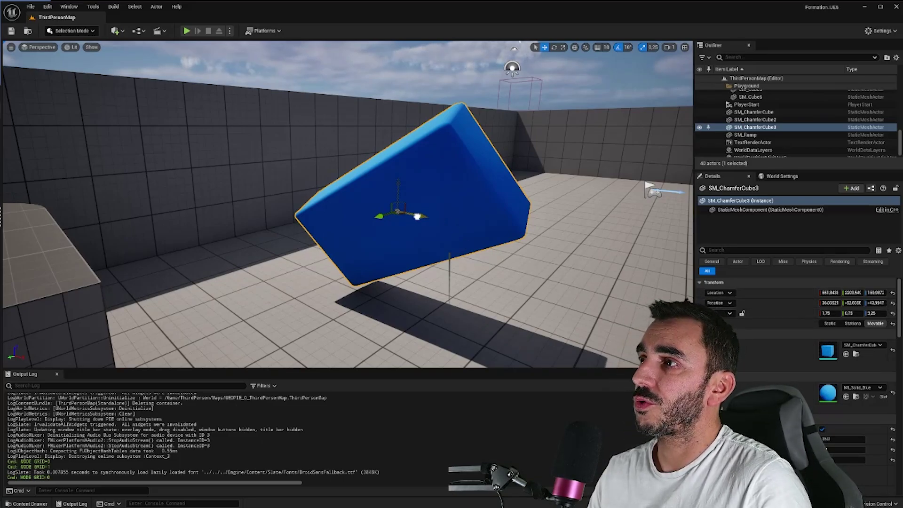
pyautogui.moveTo(417, 216); pyautogui.dragTo(436, 256)
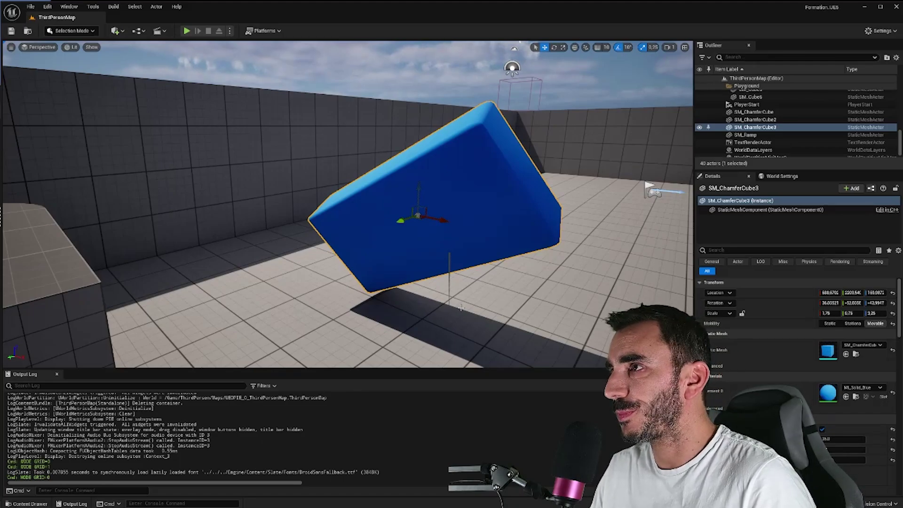
pyautogui.moveTo(348, 212); pyautogui.dragTo(348, 244, button='right')
pyautogui.moveTo(321, 278); pyautogui.dragTo(271, 128, button='right')
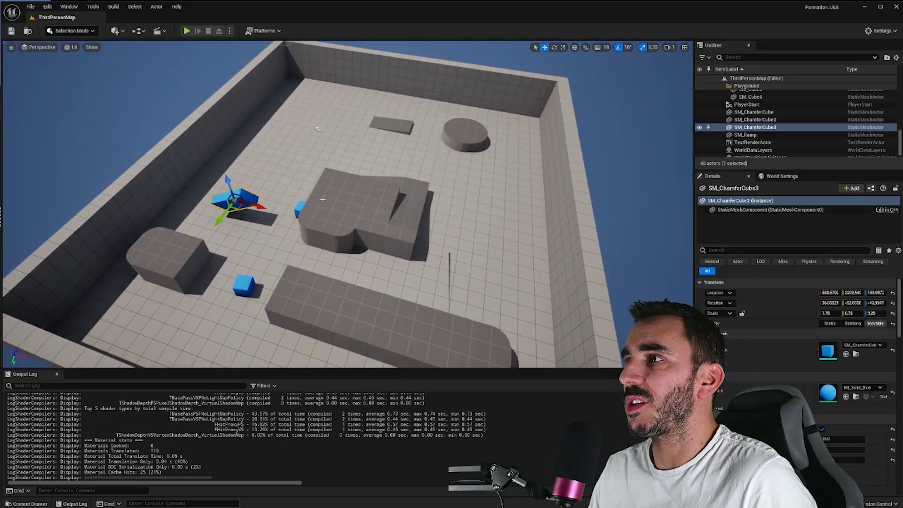
# Step: Select the playground floor cube and scroll the Outliner up to the top folders
pyautogui.click(182, 222)
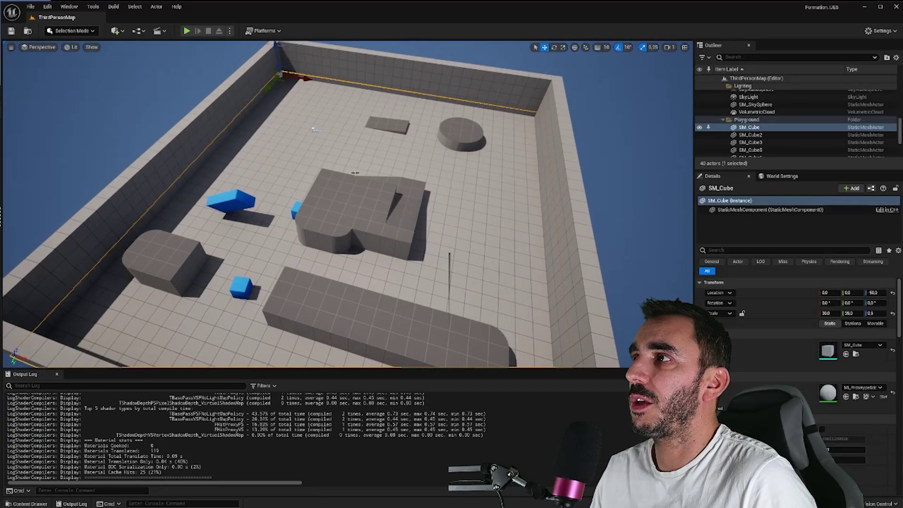
pyautogui.scroll(2, 356, 173)
pyautogui.scroll(3, 357, 184)
pyautogui.moveTo(397, 174); pyautogui.dragTo(397, 118, button='right')
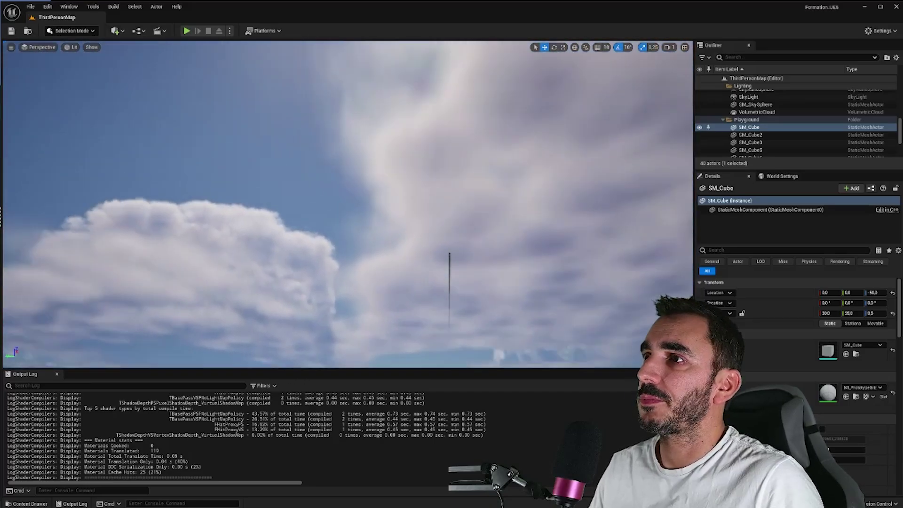
pyautogui.moveTo(428, 165); pyautogui.dragTo(428, 217, button='right')
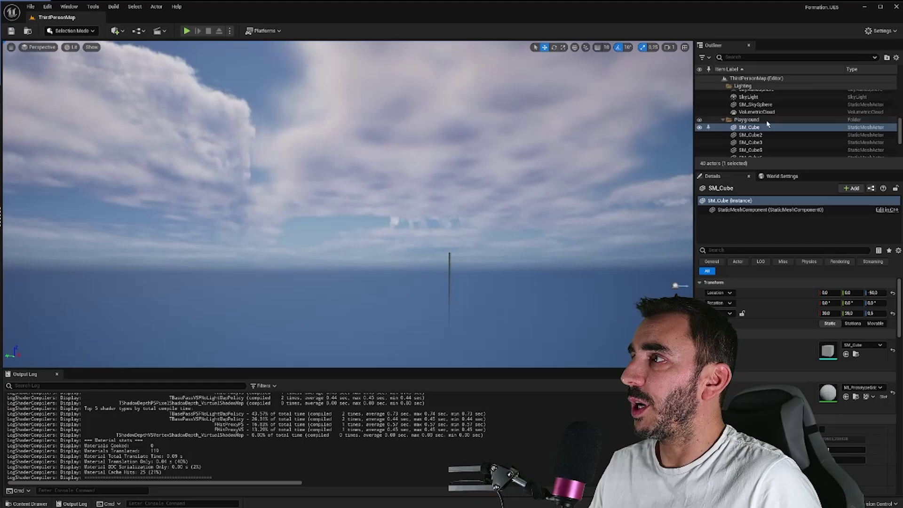
pyautogui.scroll(2, 724, 121)
pyautogui.scroll(3, 724, 122)
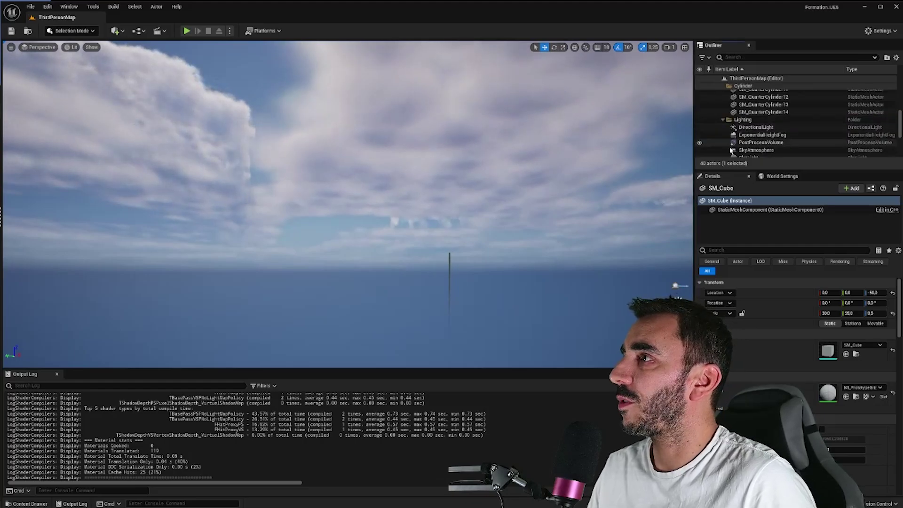
pyautogui.scroll(3, 725, 121)
pyautogui.scroll(3, 724, 121)
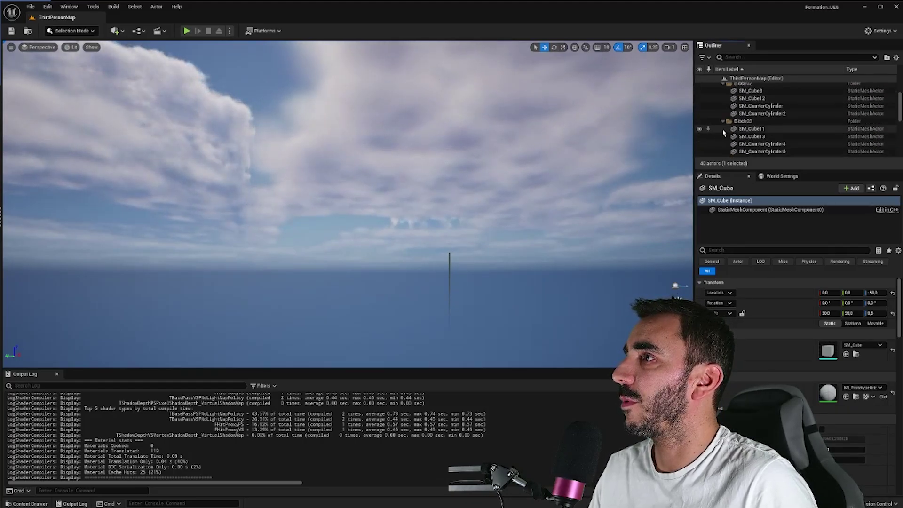
pyautogui.scroll(3, 724, 108)
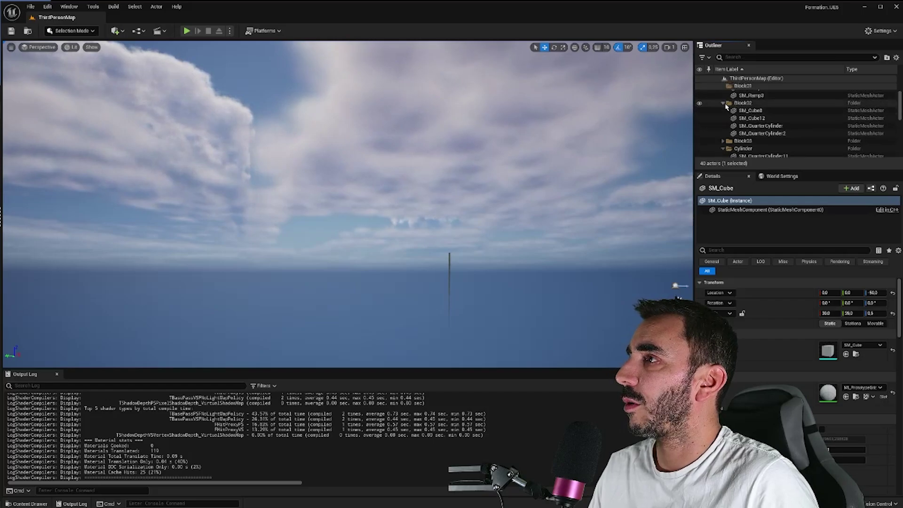
pyautogui.scroll(3, 725, 115)
pyautogui.scroll(3, 727, 120)
pyautogui.scroll(3, 727, 120)
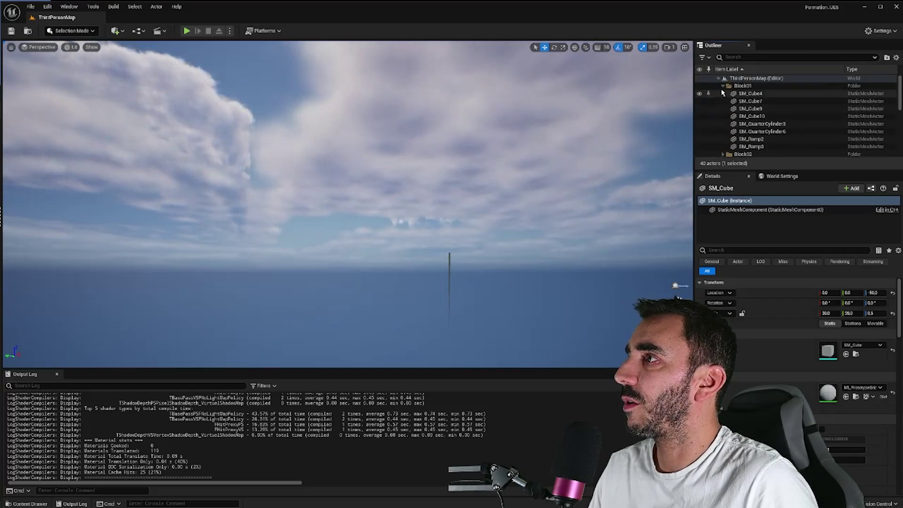
# Step: Collapse the Block01, Block02 and Cylinder folders and frame the selected floor cube
pyautogui.click(723, 86)
pyautogui.click(723, 93)
pyautogui.click(723, 108)
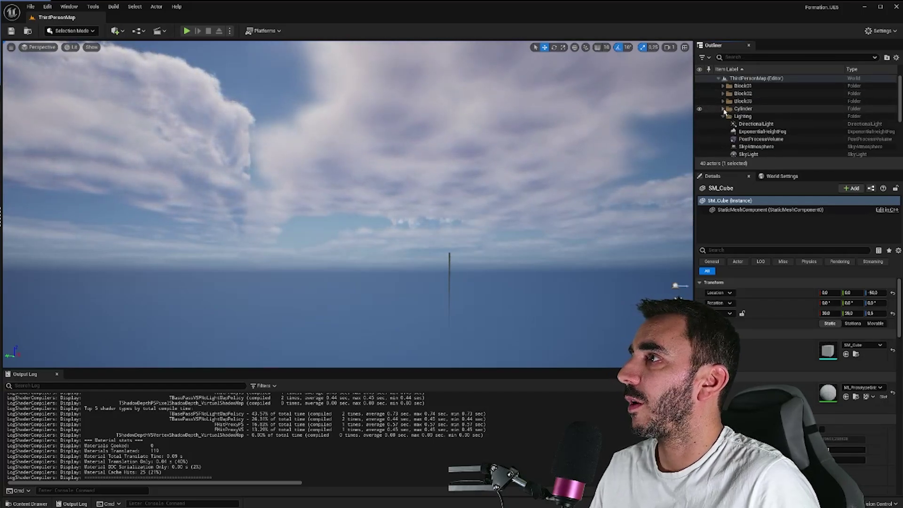
pyautogui.scroll(-2, 731, 141)
pyautogui.scroll(-2, 731, 143)
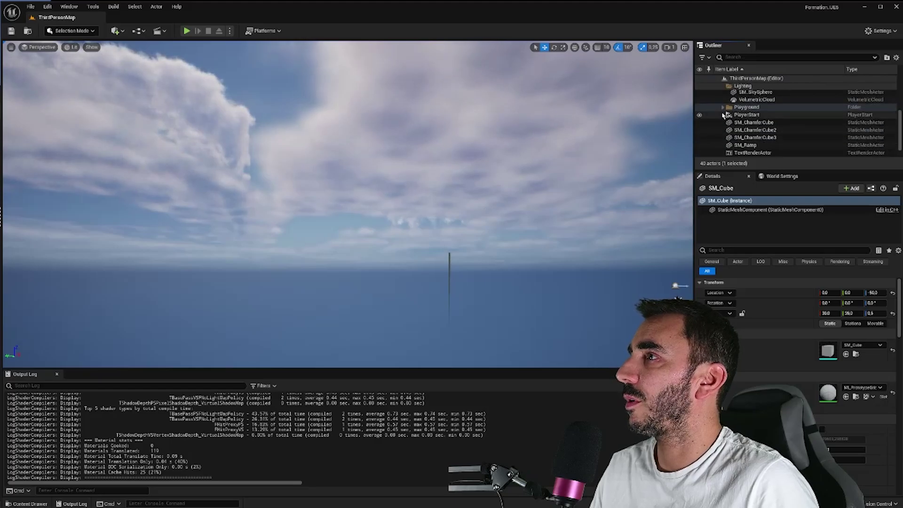
pyautogui.scroll(3, 751, 120)
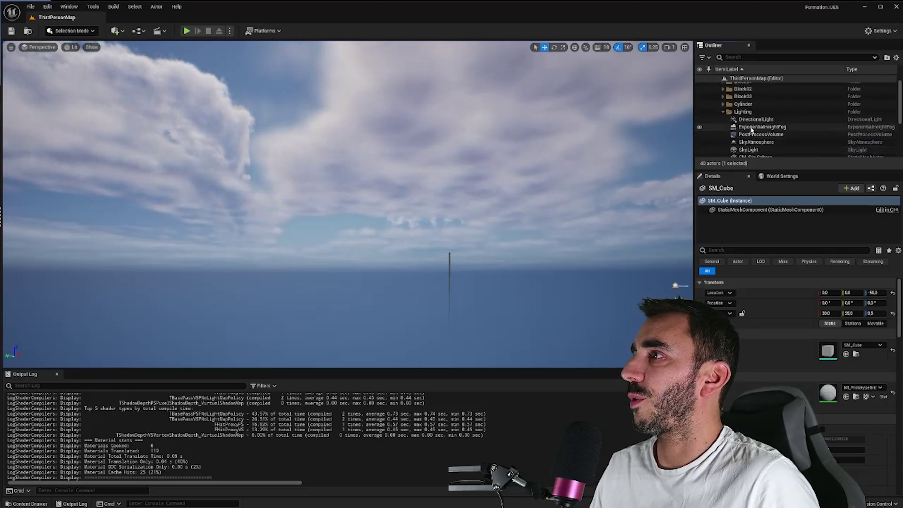
pyautogui.press('f')
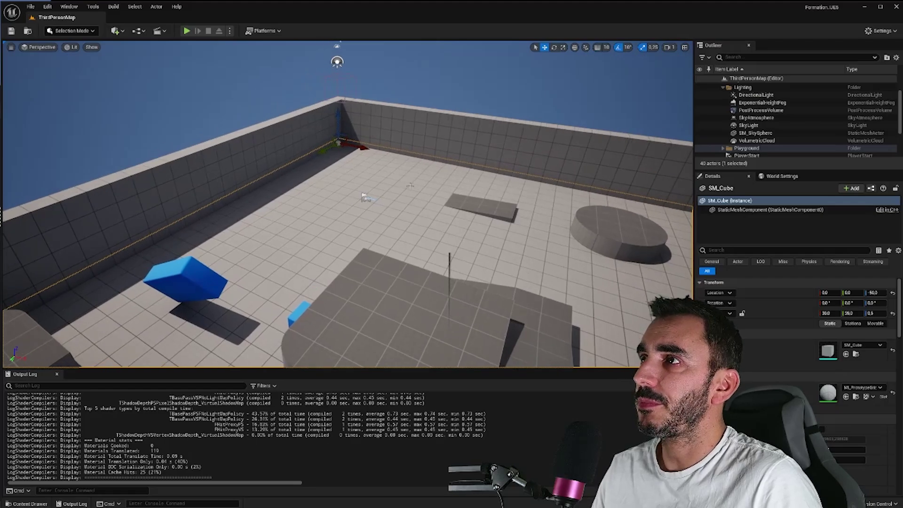
# Step: Select the DirectionalLight near the corner wall, then select SM_SkySphere in the sky
pyautogui.keyDown('alt'); pyautogui.moveTo(385, 206); pyautogui.dragTo(494, 243); pyautogui.keyUp('alt')
pyautogui.click(467, 176)
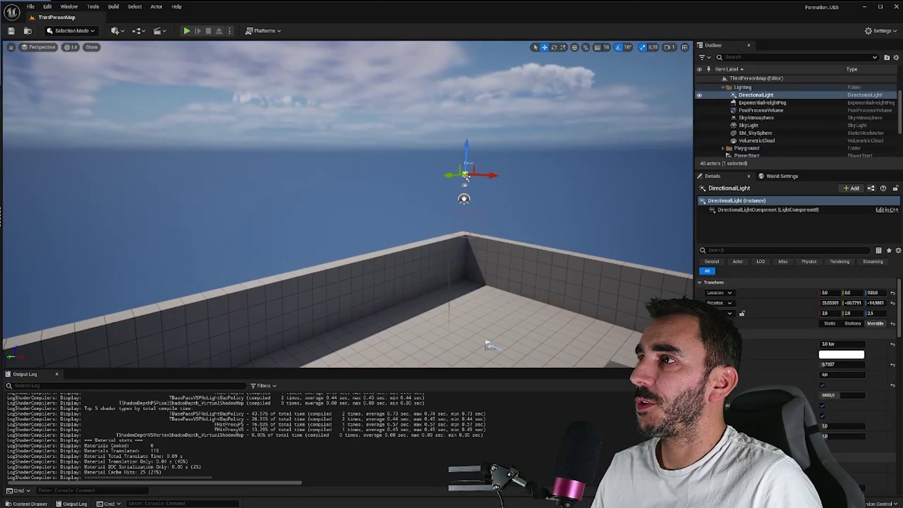
pyautogui.moveTo(466, 176)
pyautogui.keyDown('alt'); pyautogui.mouseDown()
pyautogui.moveTo(395, 176)
pyautogui.moveTo(398, 221)
pyautogui.mouseUp(); pyautogui.keyUp('alt')
pyautogui.click(571, 232)
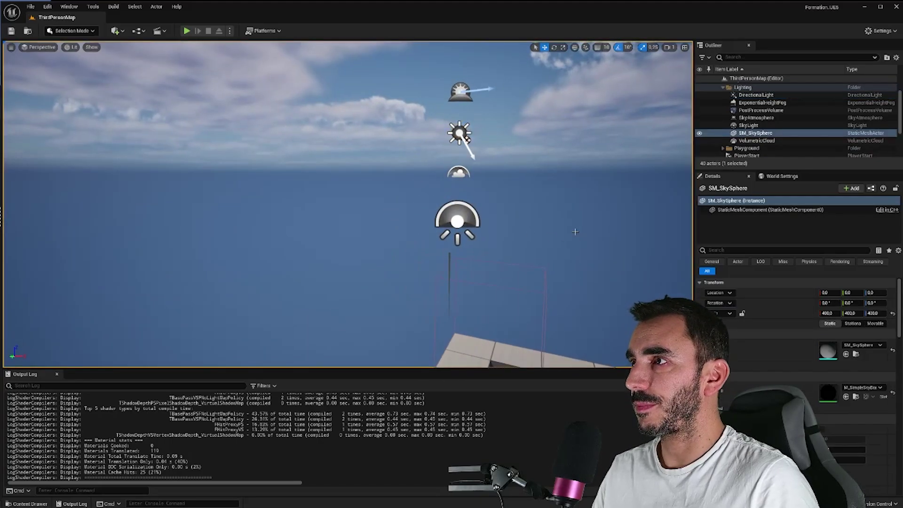
pyautogui.moveTo(572, 233)
pyautogui.mouseDown(button='right')
pyautogui.moveTo(555, 225)
pyautogui.moveTo(555, 254)
pyautogui.mouseUp(button='right')
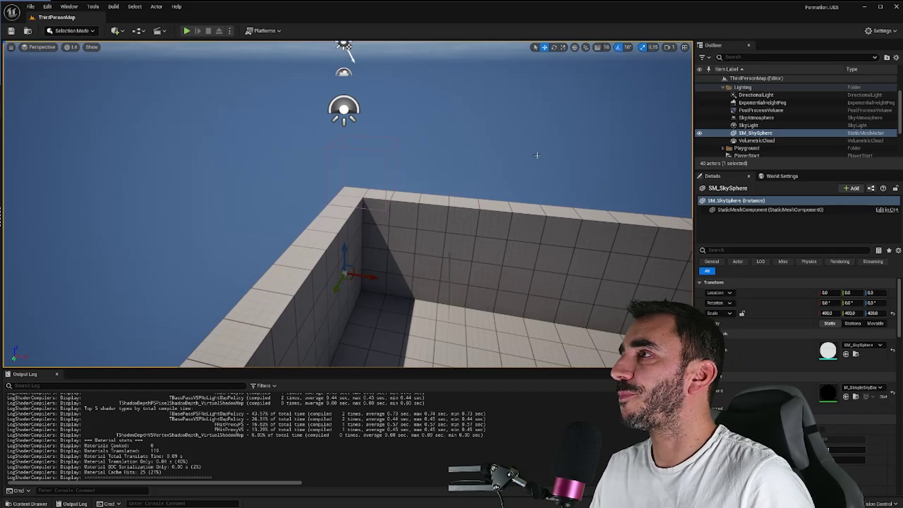
# Step: Orbit up into the sky and back down to overlook the walled level
pyautogui.moveTo(536, 155); pyautogui.dragTo(381, 100, button='right')
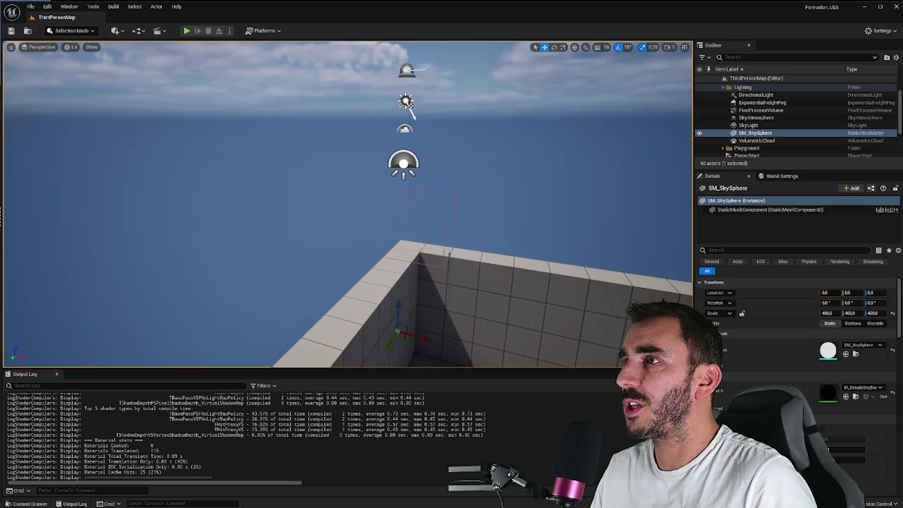
pyautogui.moveTo(654, 135); pyautogui.dragTo(513, 82, button='right')
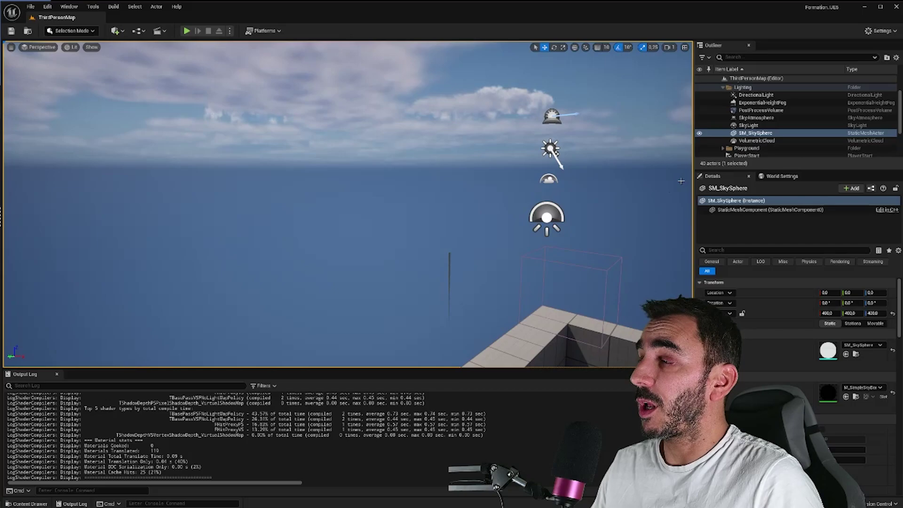
pyautogui.moveTo(682, 182); pyautogui.dragTo(677, 141, button='right')
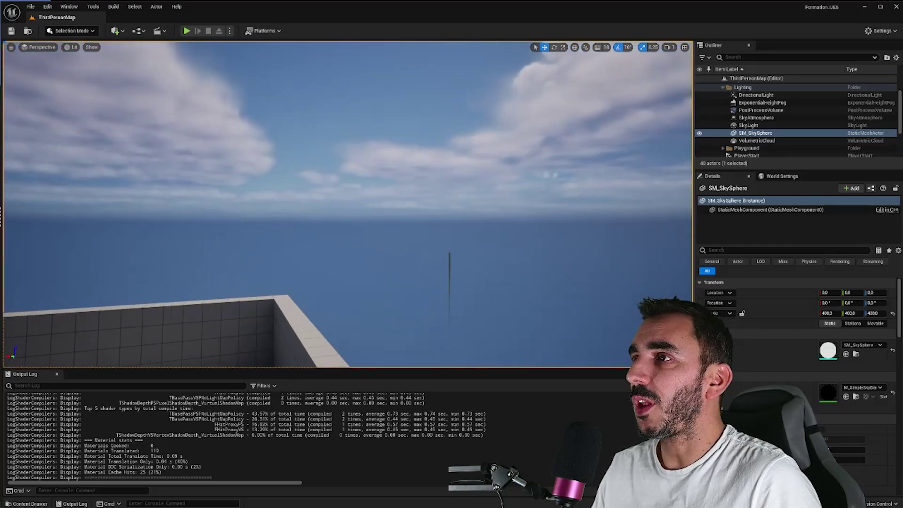
pyautogui.moveTo(459, 105); pyautogui.dragTo(458, 105, button='right')
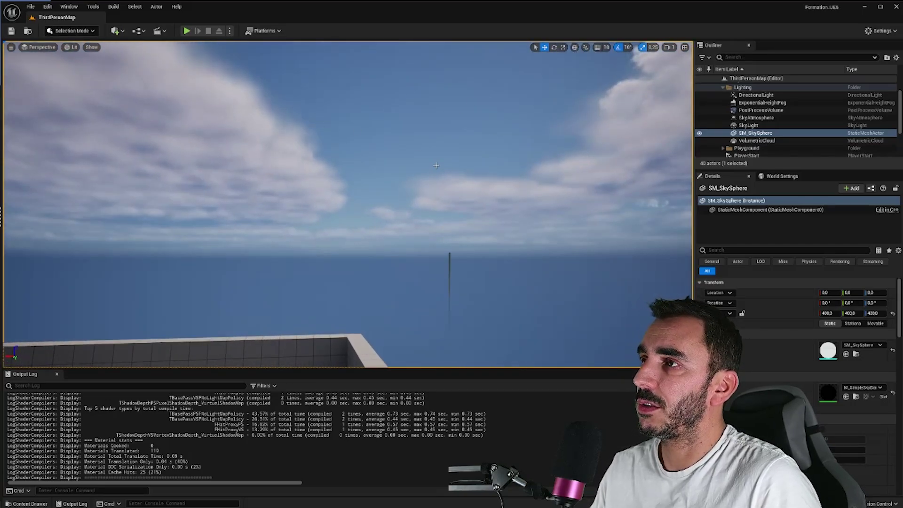
pyautogui.moveTo(436, 166)
pyautogui.mouseDown(button='right')
pyautogui.moveTo(417, 192)
pyautogui.moveTo(358, 177)
pyautogui.mouseUp(button='right')
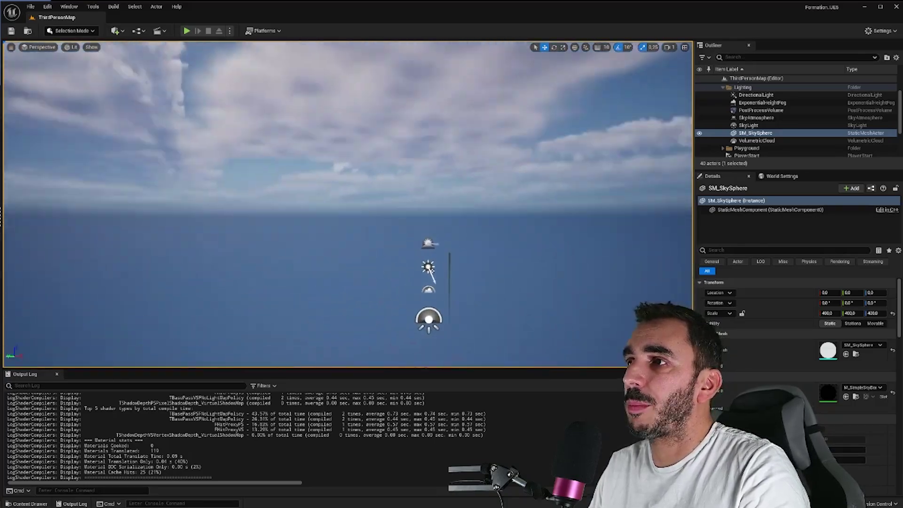
pyautogui.moveTo(477, 194); pyautogui.dragTo(477, 194, button='right')
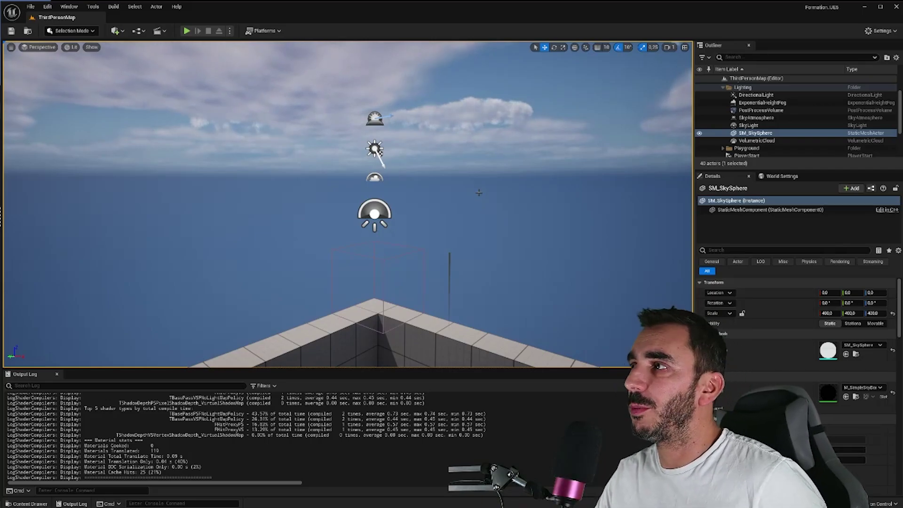
# Step: Select PlayerStart in the Outliner and frame it in the viewport
pyautogui.scroll(-5, 765, 143)
pyautogui.scroll(1, 765, 143)
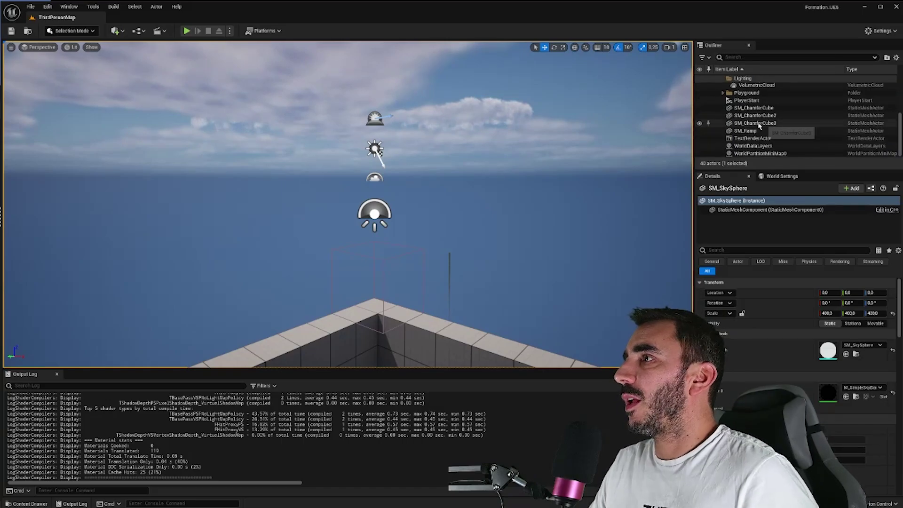
pyautogui.scroll(1, 761, 137)
pyautogui.click(755, 120)
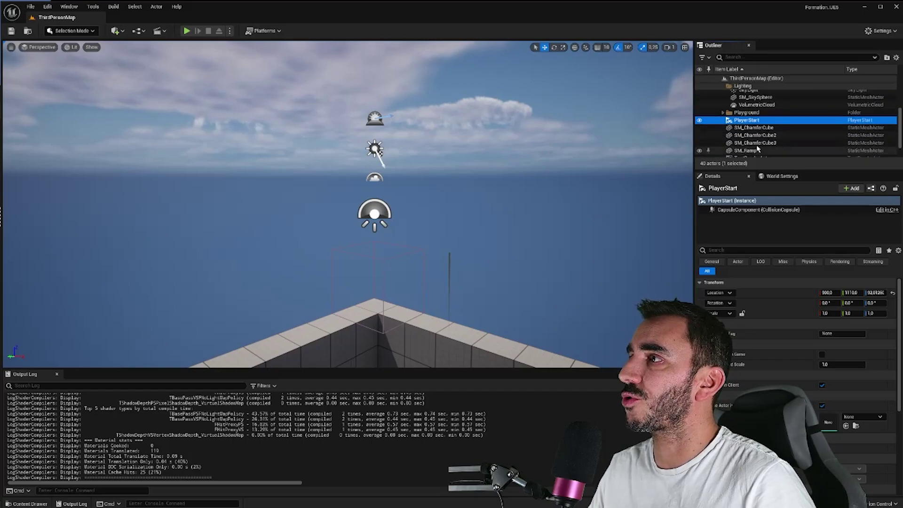
pyautogui.scroll(2, 757, 149)
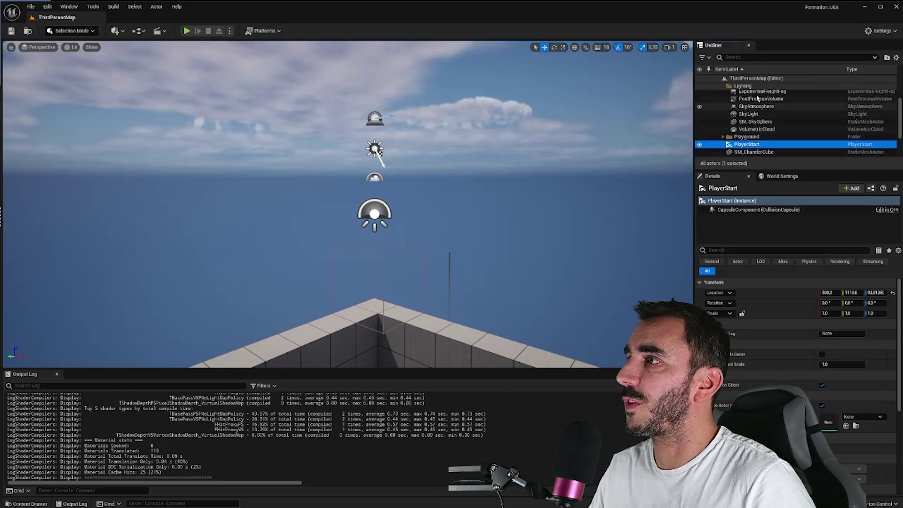
pyautogui.click(751, 144)
pyautogui.doubleClick(751, 145)
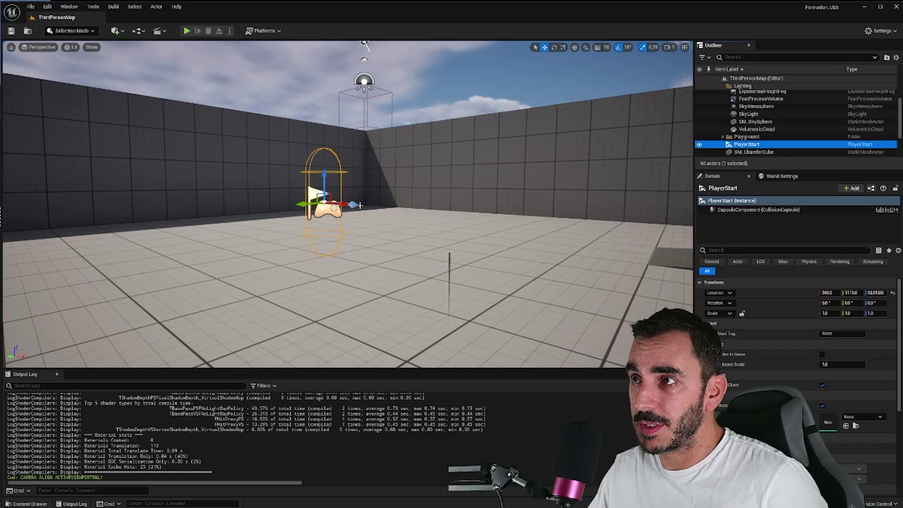
pyautogui.moveTo(450, 198); pyautogui.dragTo(450, 201, button='right')
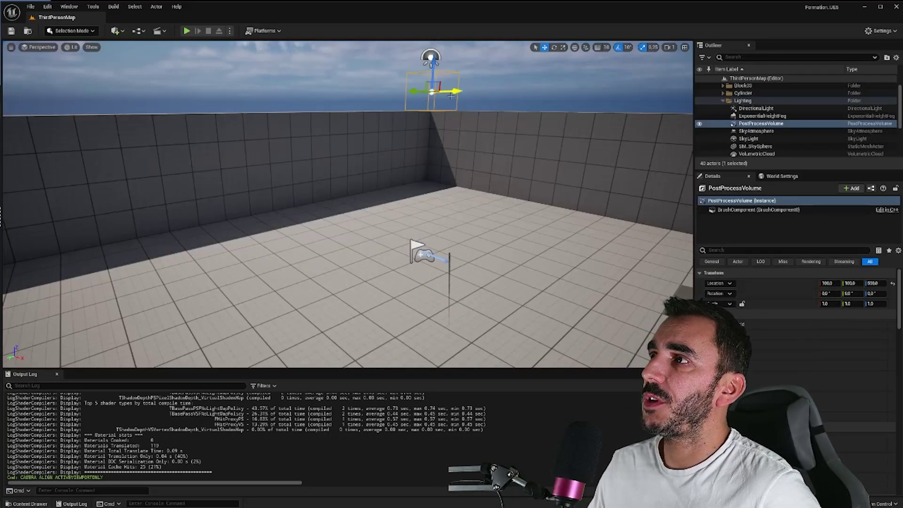
# Step: Slide the PostProcessVolume along X, then move PlayerStart back to the far wall
pyautogui.moveTo(453, 92); pyautogui.dragTo(606, 90)
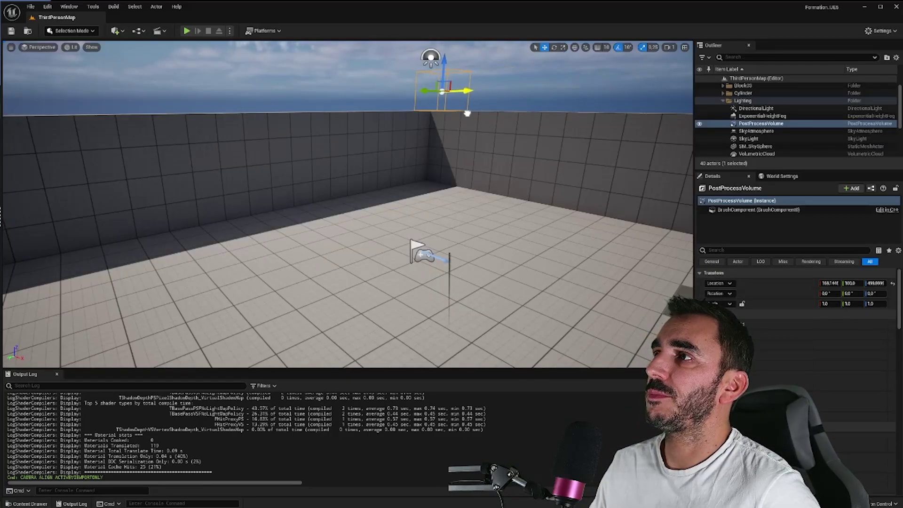
pyautogui.moveTo(467, 108); pyautogui.dragTo(565, 106)
pyautogui.click(420, 256)
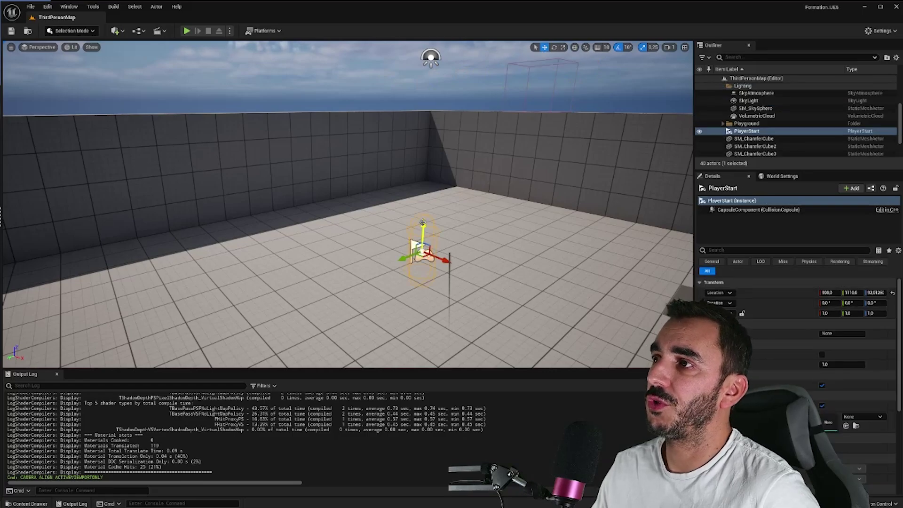
pyautogui.moveTo(424, 247); pyautogui.dragTo(497, 262)
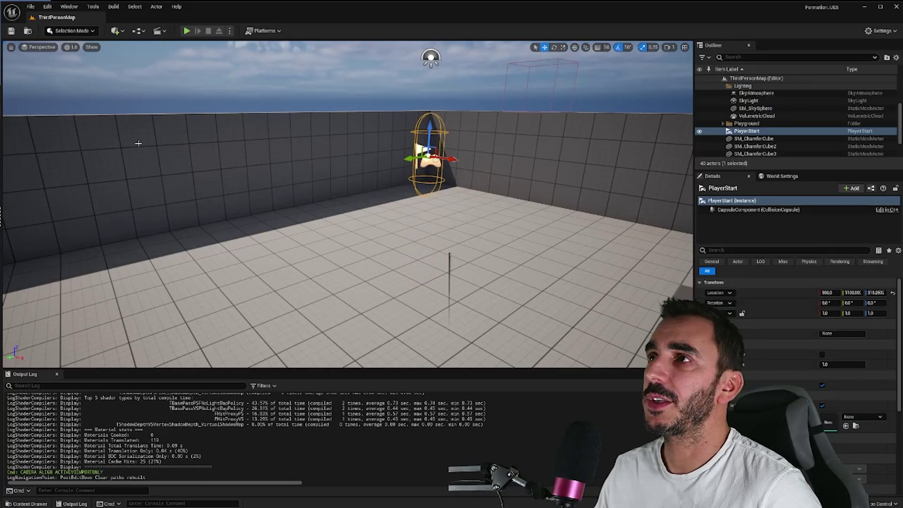
# Step: Save the level, select the floor cube, and open the Content Drawer with Ctrl+Space
pyautogui.click(11, 30)
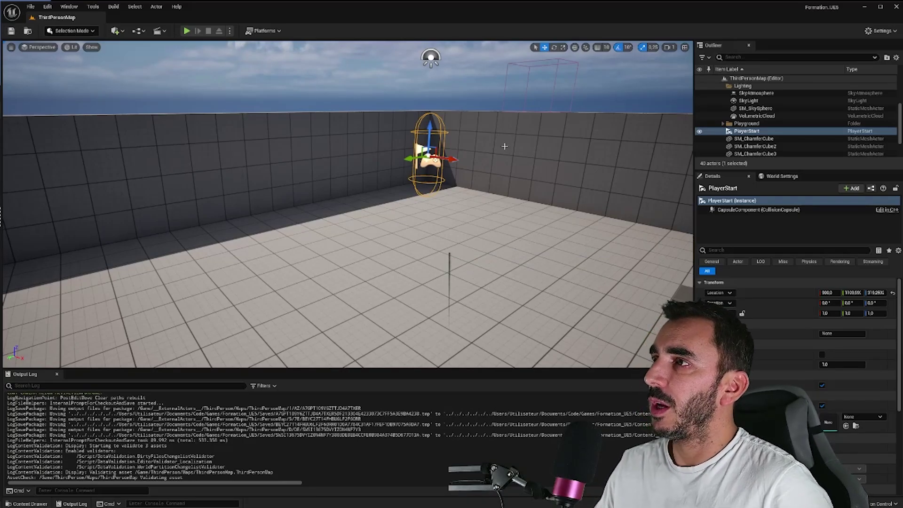
pyautogui.click(517, 241)
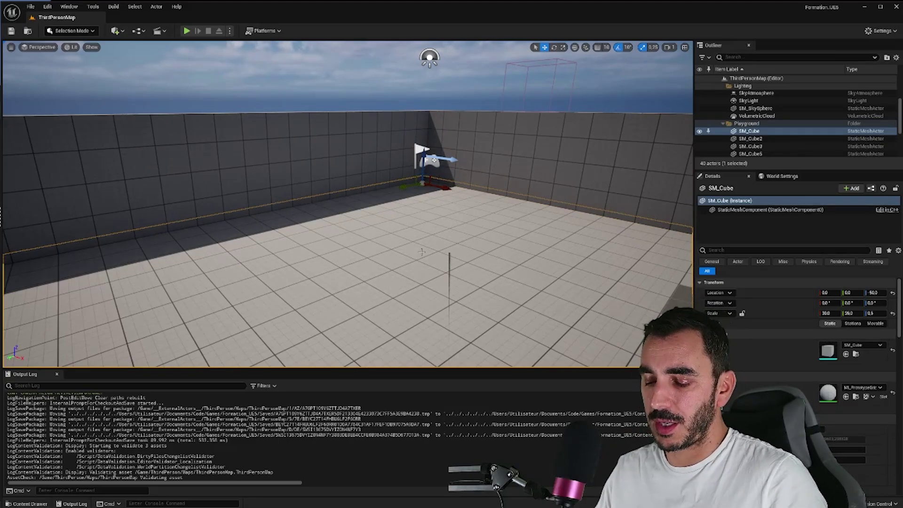
pyautogui.hotkey('ctrl', 'space')
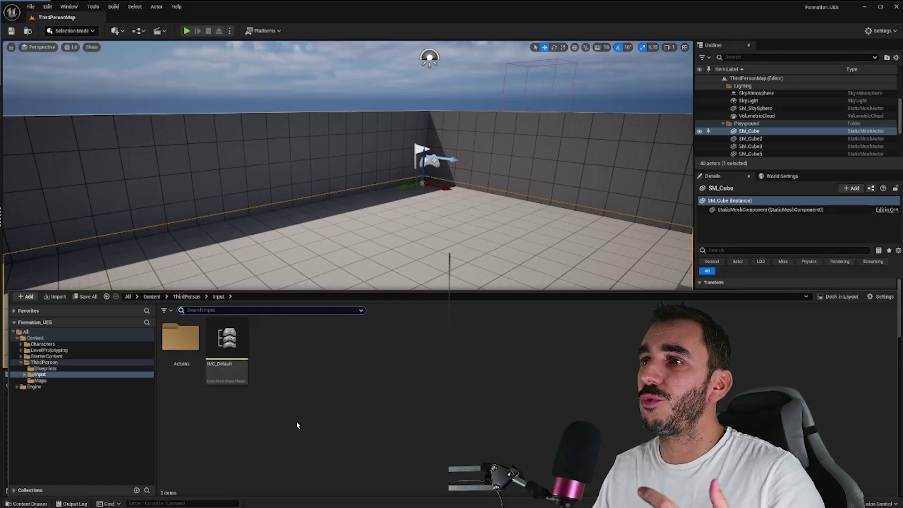
# Step: Save all modified assets with Save All in the Content Drawer toolbar
pyautogui.click(87, 298)
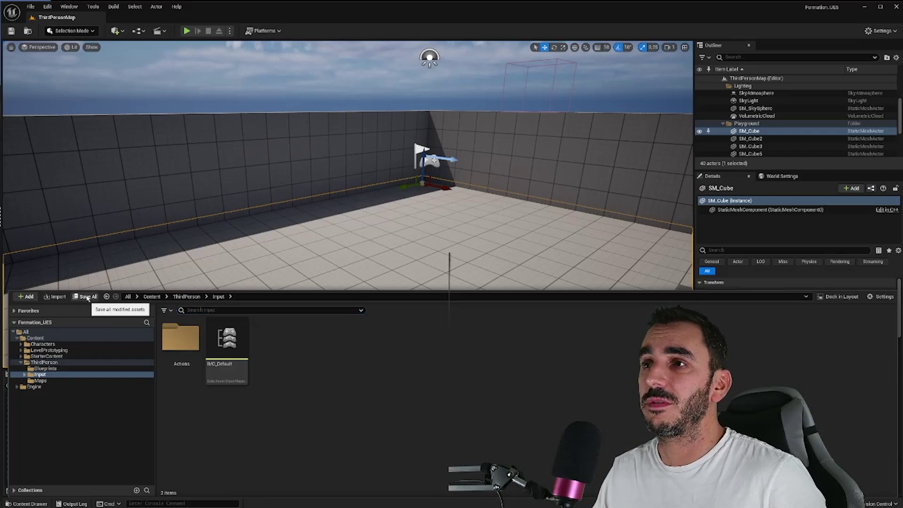